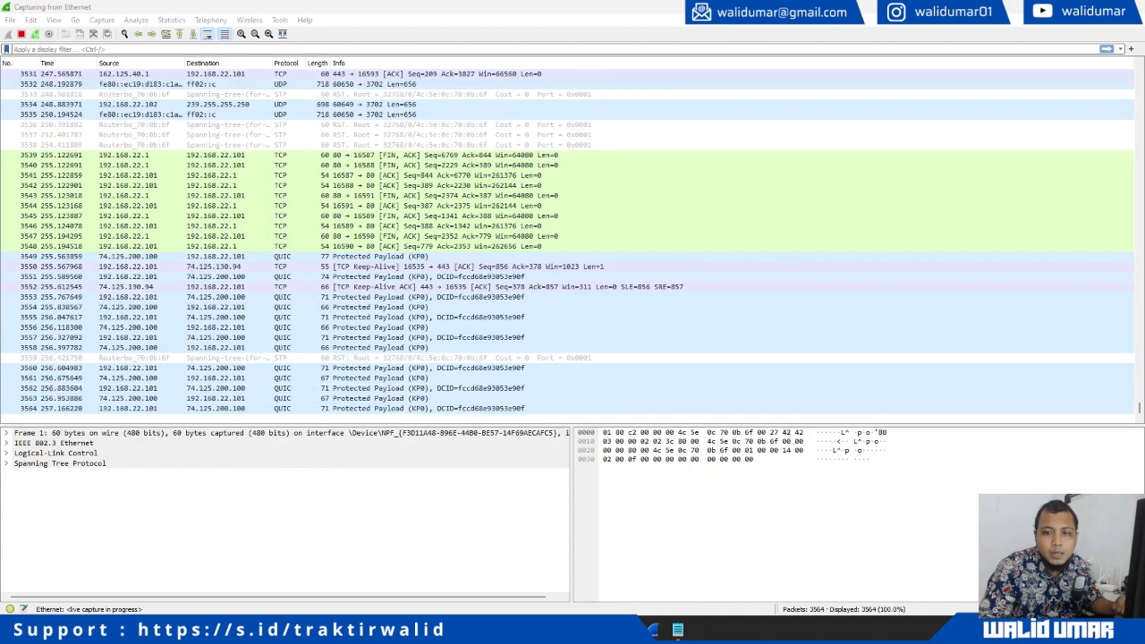
# Stop the old capture, start a fresh Ethernet capture without saving, and restore Firefox on top
pyautogui.click(367, 9)
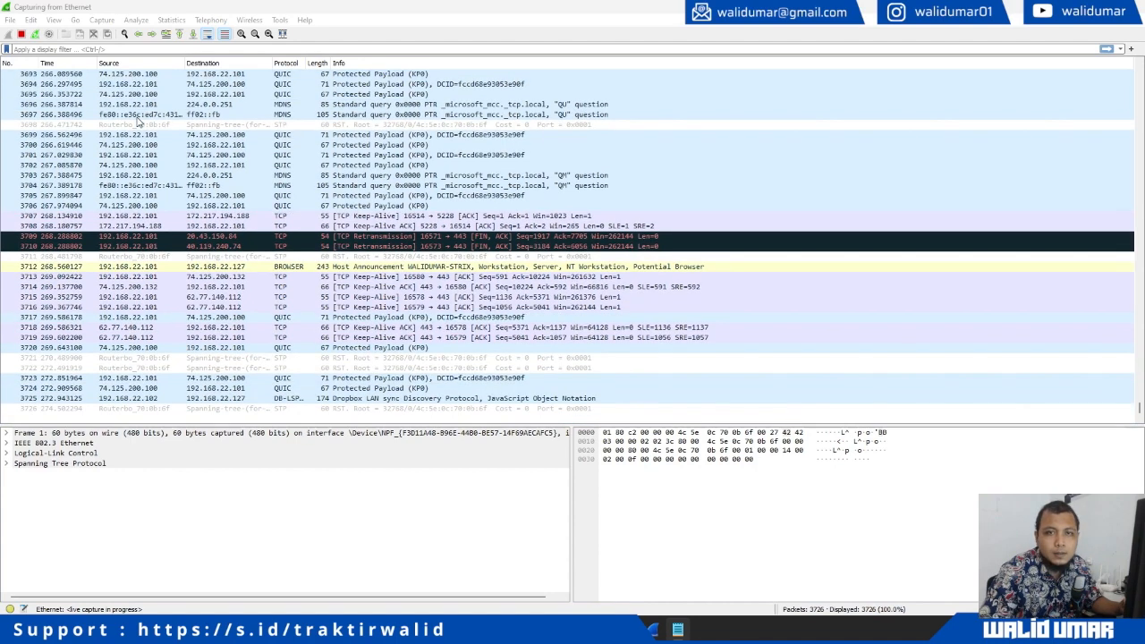
pyautogui.click(21, 33)
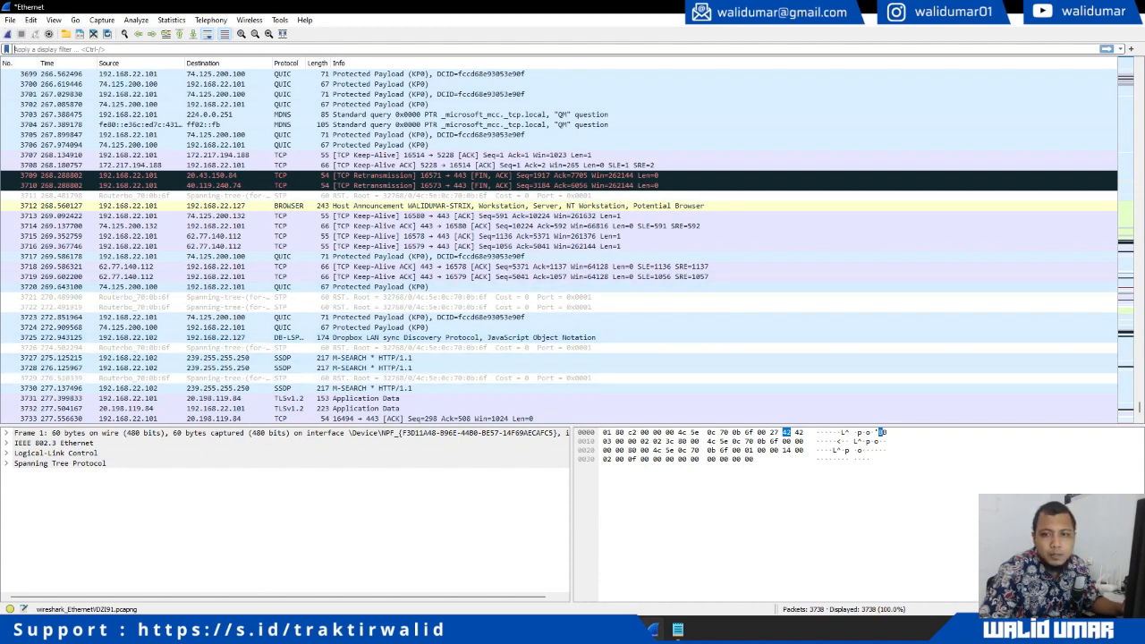
pyautogui.click(11, 36)
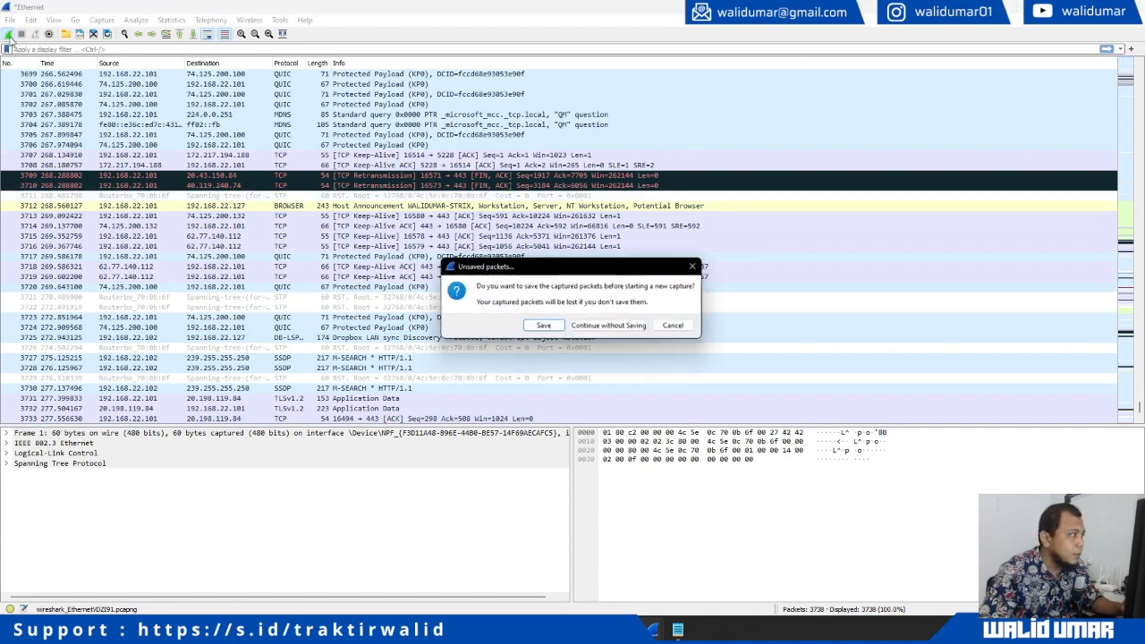
pyautogui.click(603, 330)
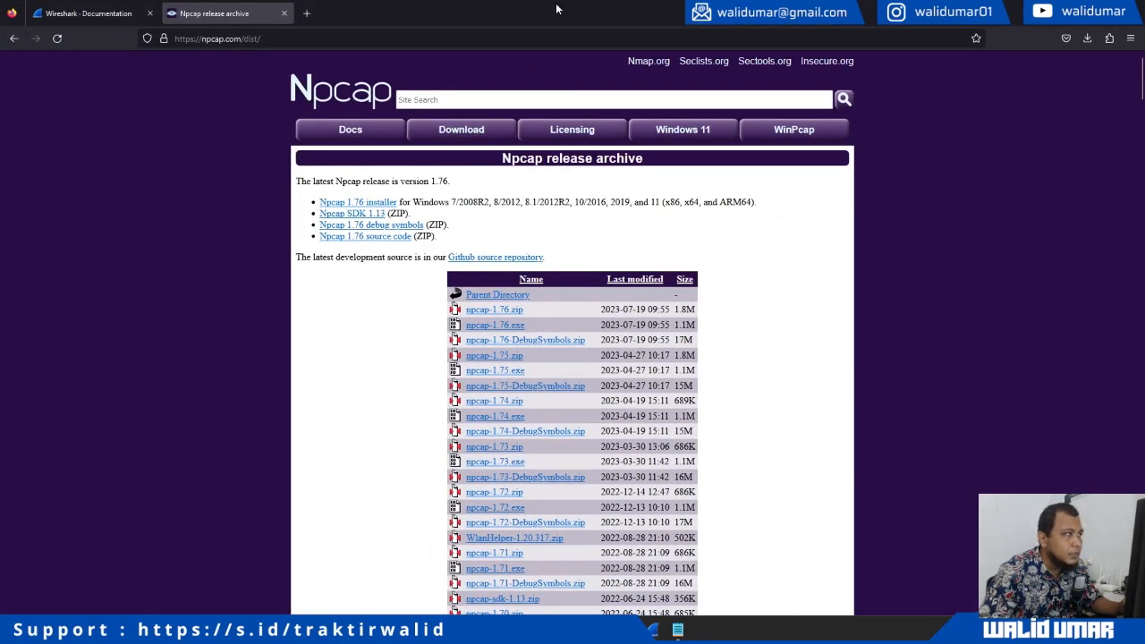
pyautogui.doubleClick(556, 9)
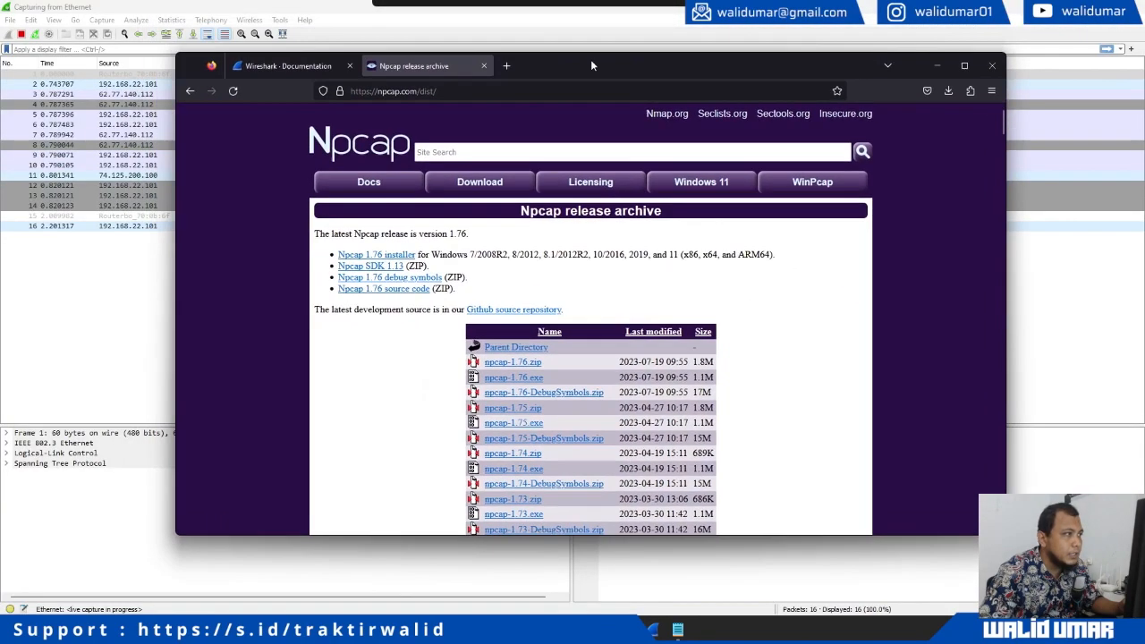
# Load the router page at 192.168.22.1 in Firefox, then return to the Wireshark capture
pyautogui.click(555, 91)
pyautogui.write('192.168.22.')
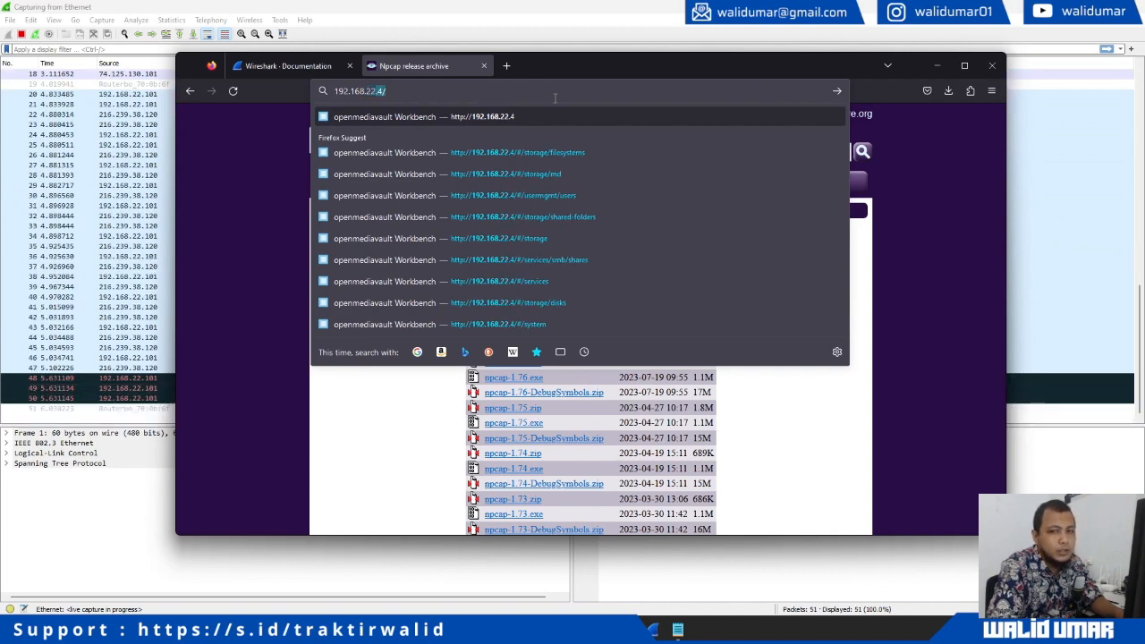
pyautogui.write('1')
pyautogui.press('Return')
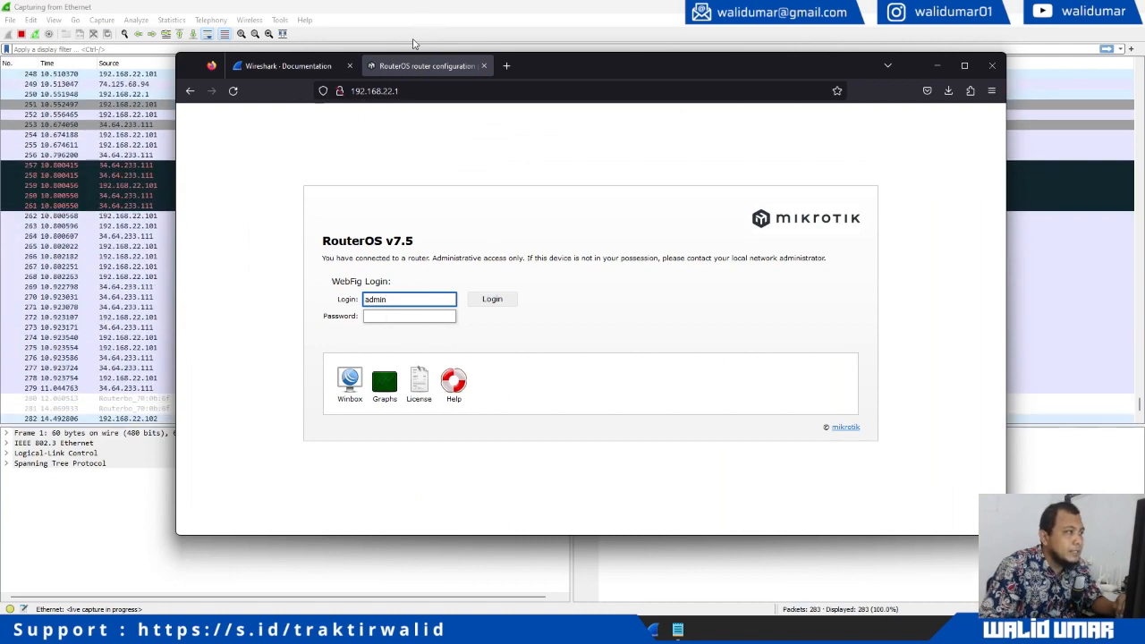
pyautogui.hotkey('alt', 'Tab')
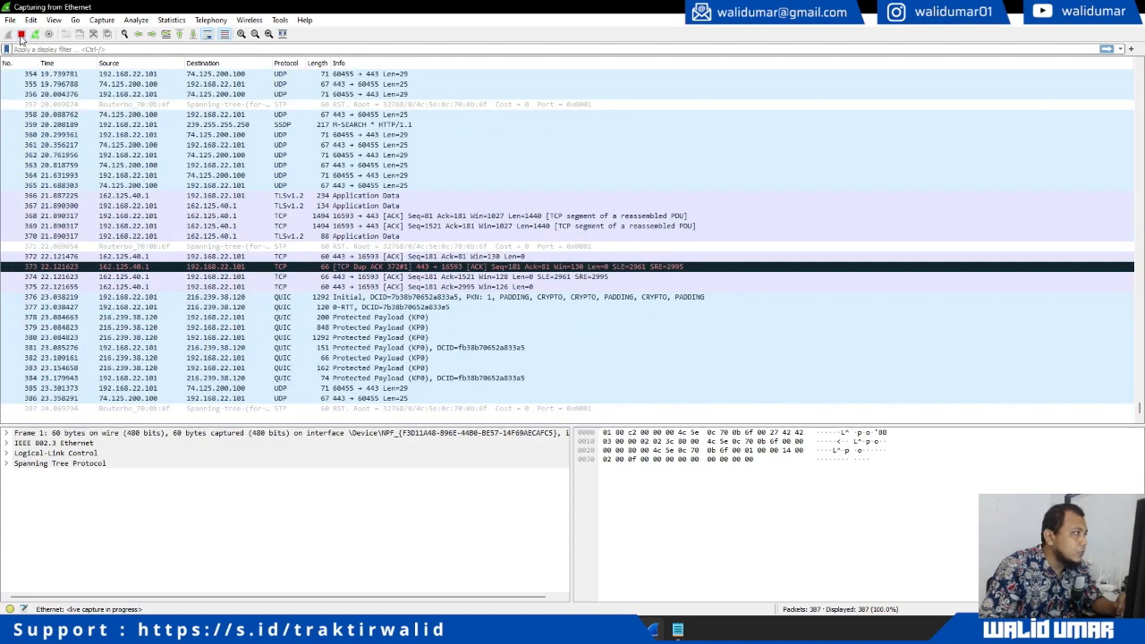
# Stop the capture and apply the display filter ip.dst == 192.168.22.1
pyautogui.click(20, 35)
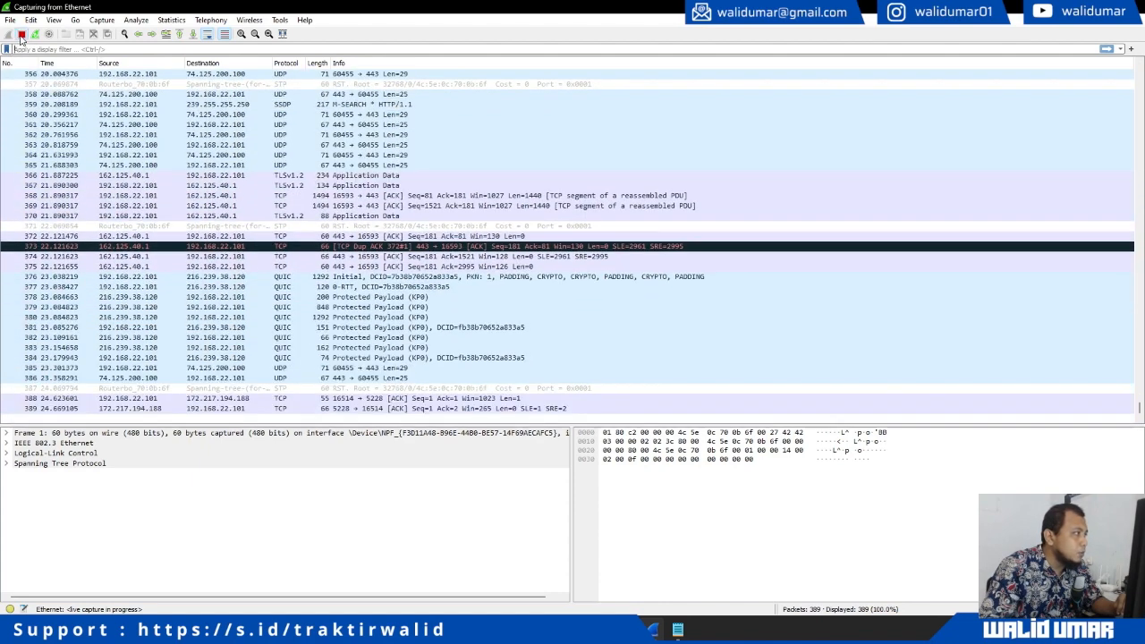
pyautogui.click(81, 48)
pyautogui.write('i')
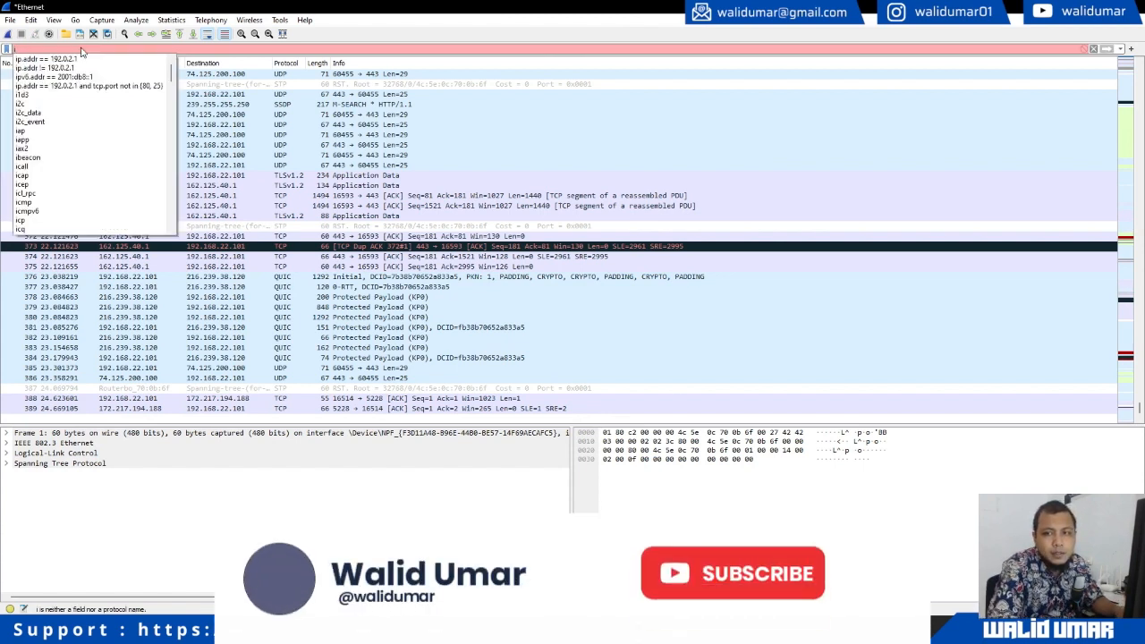
pyautogui.write('p.')
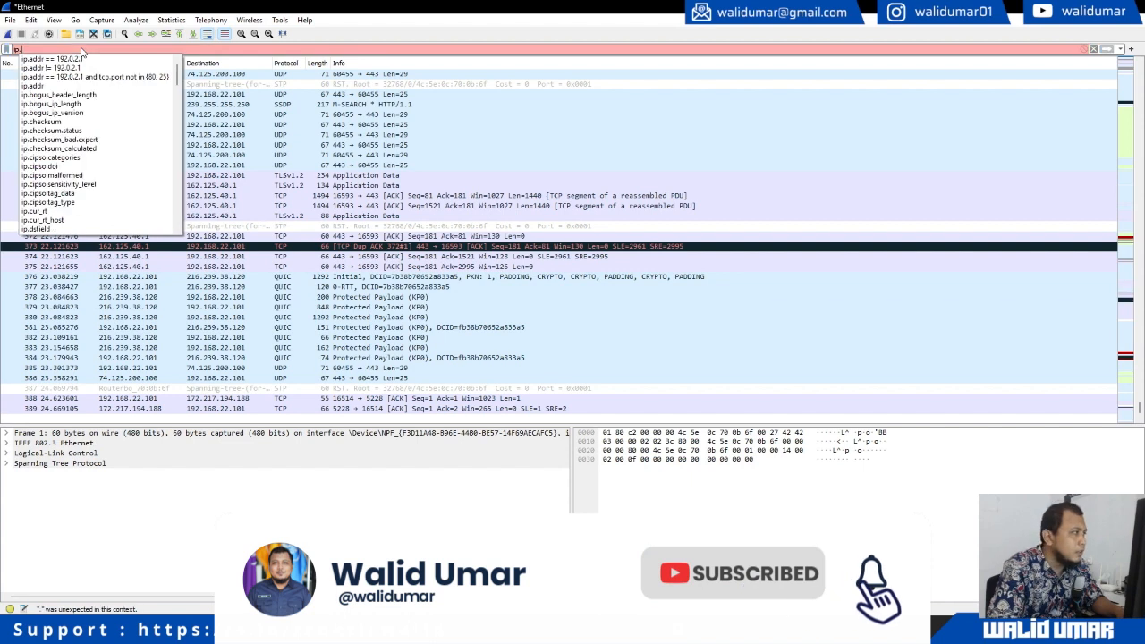
pyautogui.write('dst')
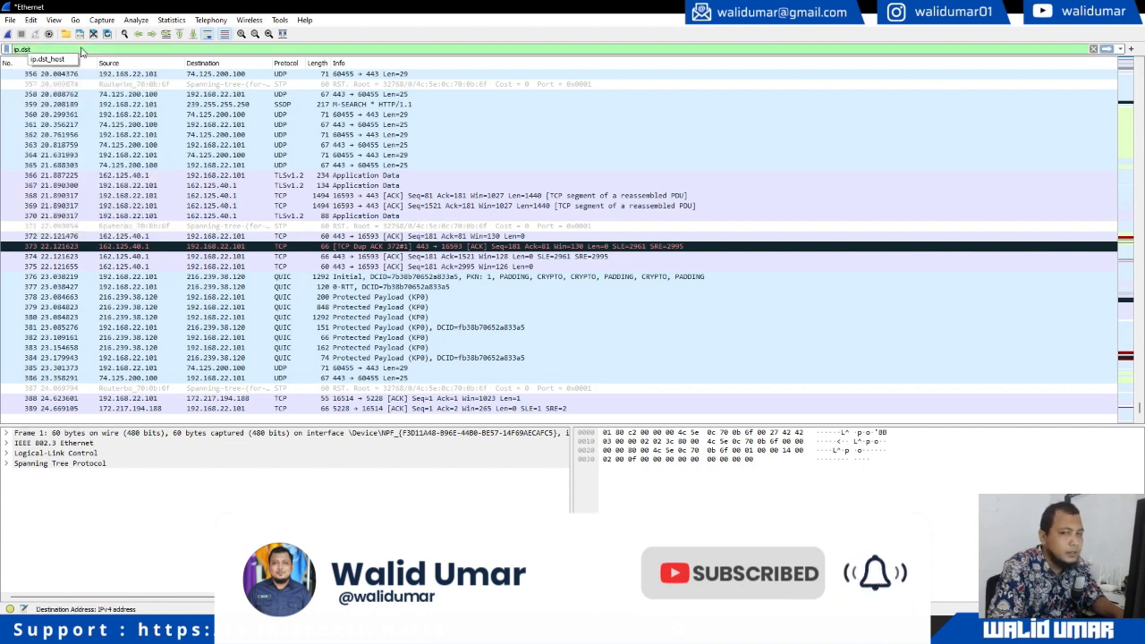
pyautogui.click(80, 50)
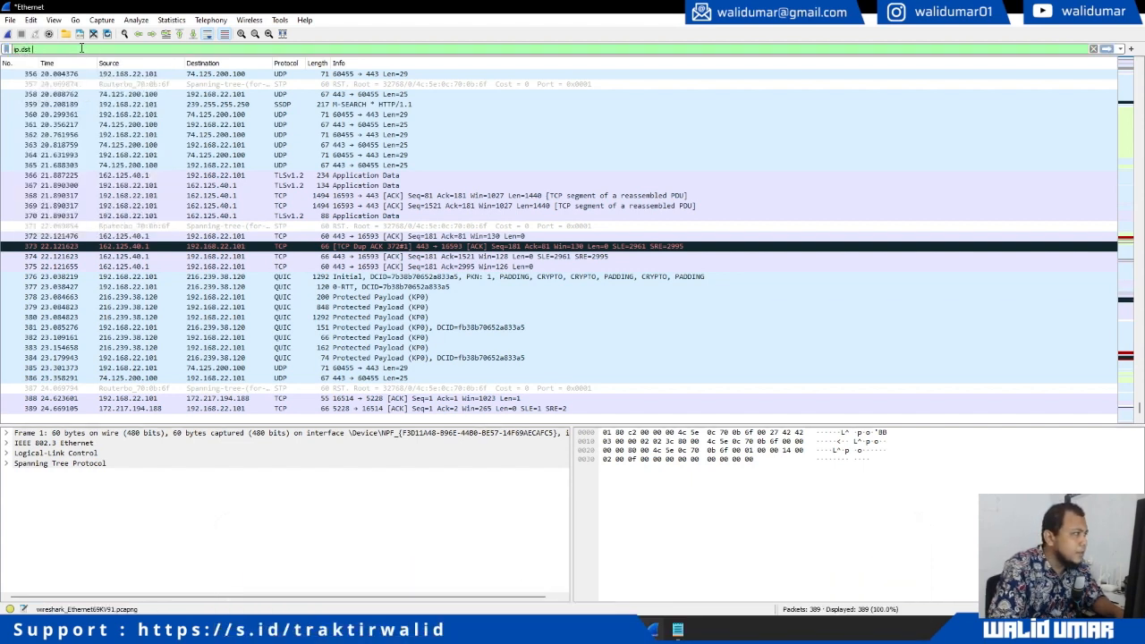
pyautogui.write('==')
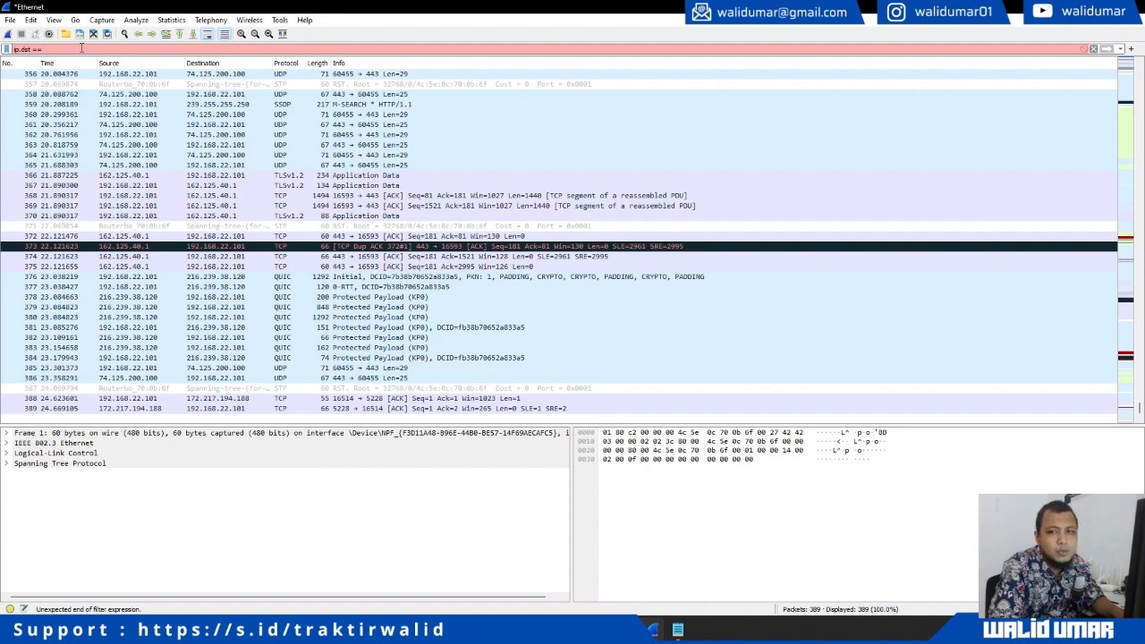
pyautogui.write(' 192.168.22.1')
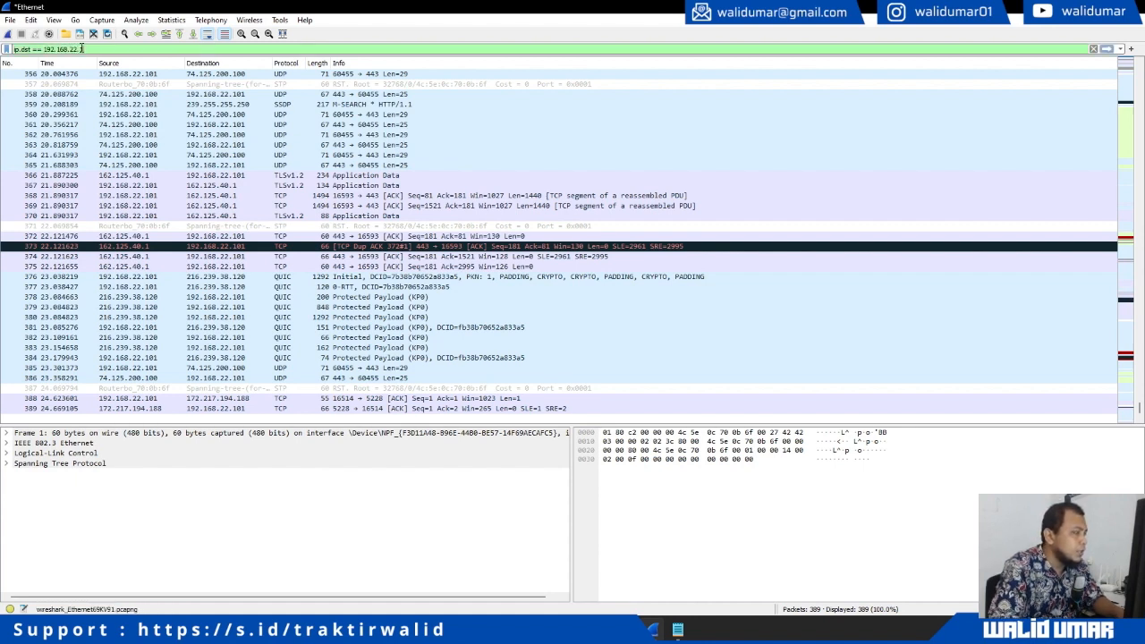
pyautogui.press('Return')
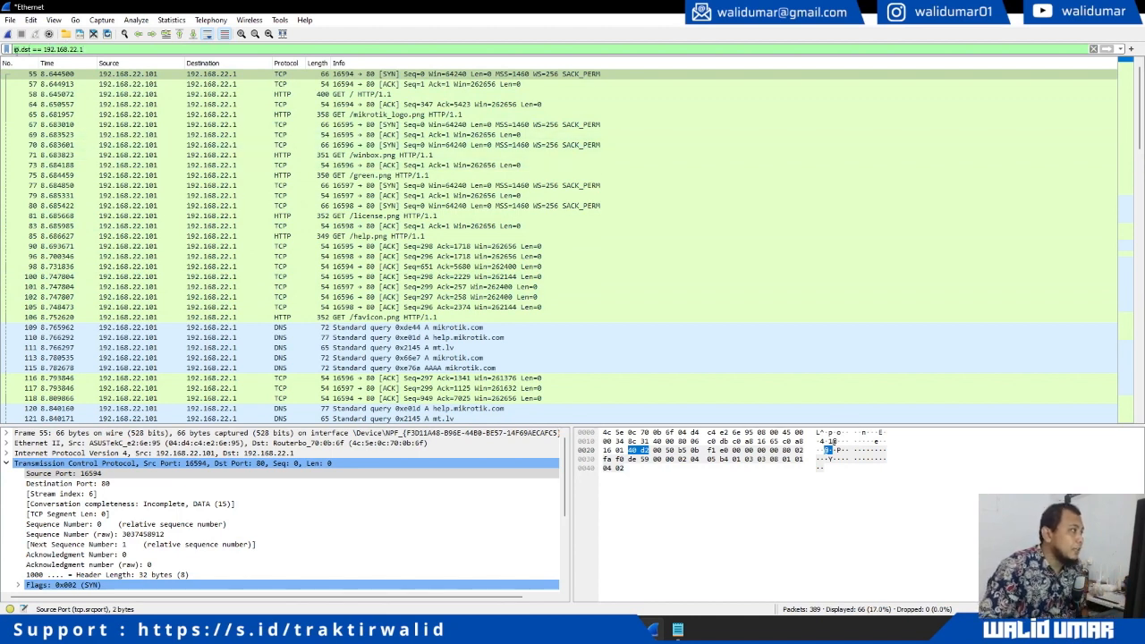
# Review the 66 router-bound packets and select 'dst' in the filter for replacement
pyautogui.moveTo(16, 49); pyautogui.dragTo(84, 49)
pyautogui.click(106, 51)
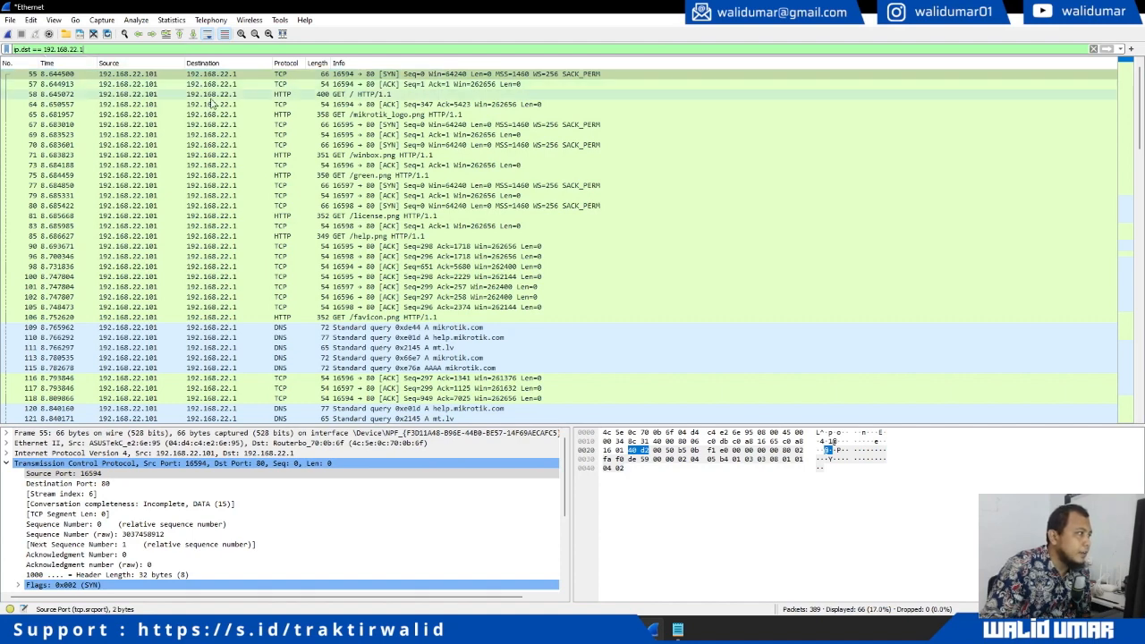
pyautogui.scroll(-10, 219, 382)
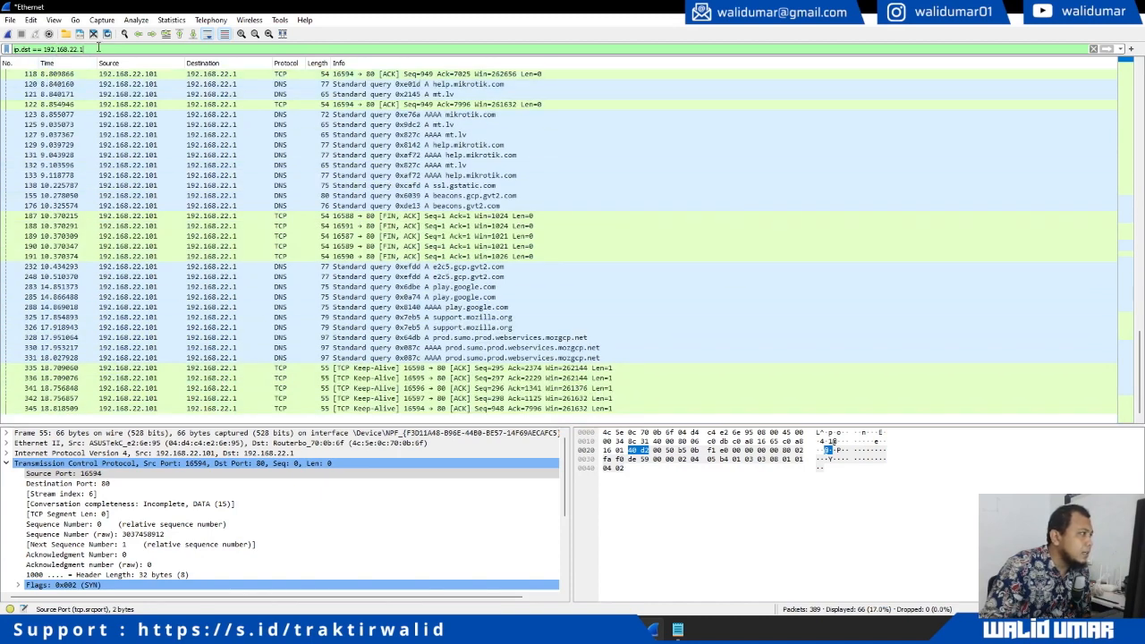
pyautogui.moveTo(99, 47); pyautogui.dragTo(12, 49)
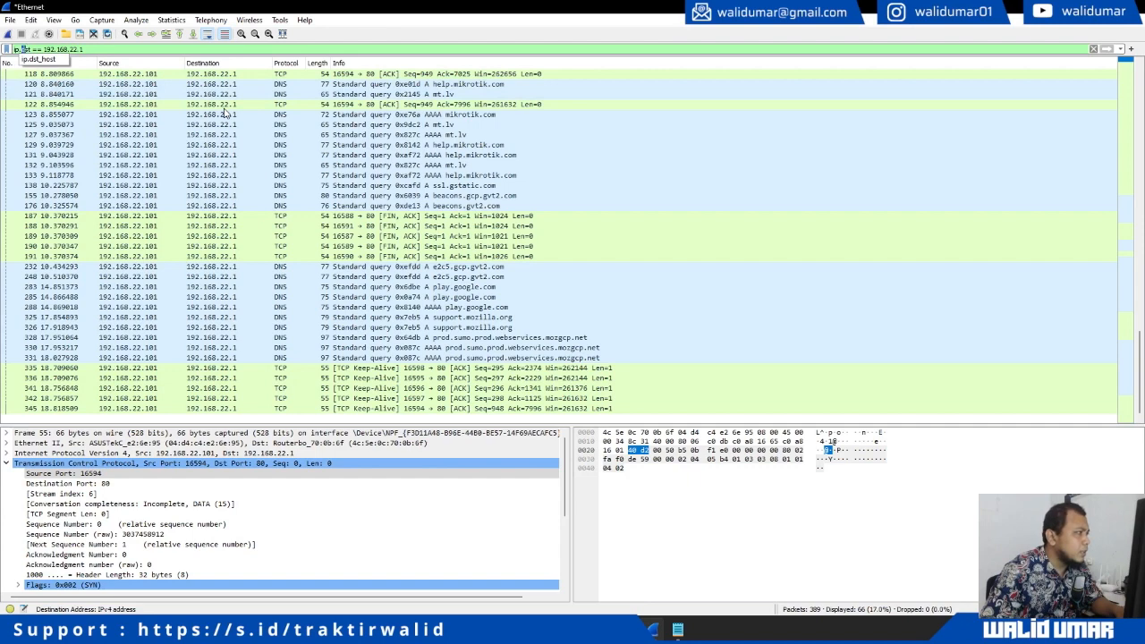
# Change the filter to ip.src == 192.168.22.1 and scroll through the 59 matching packets
pyautogui.write('src')
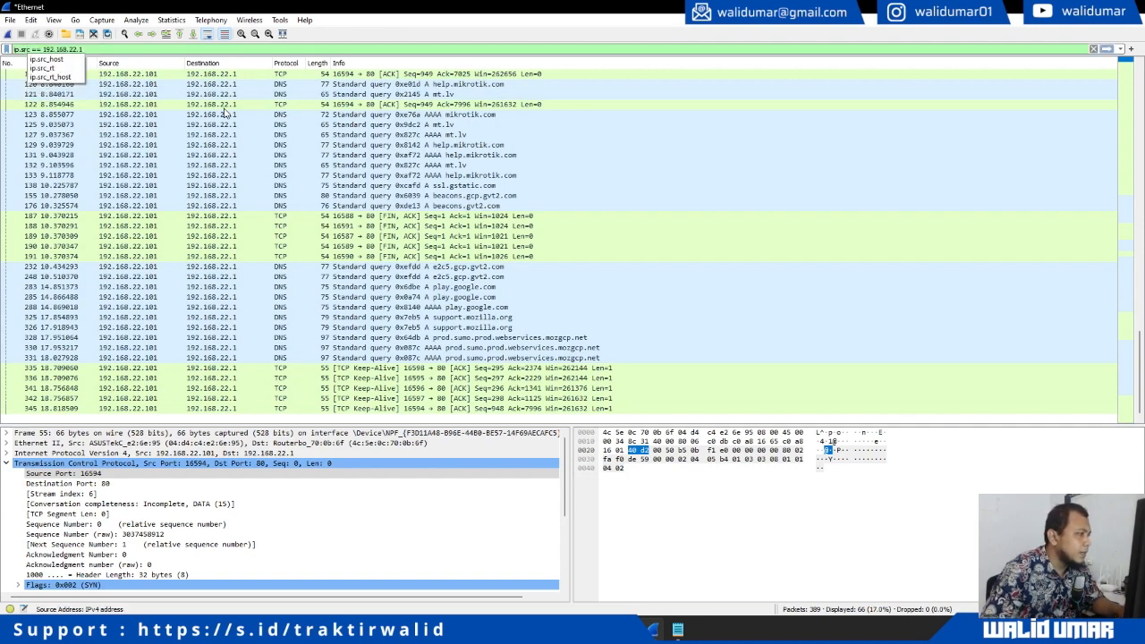
pyautogui.press('Return')
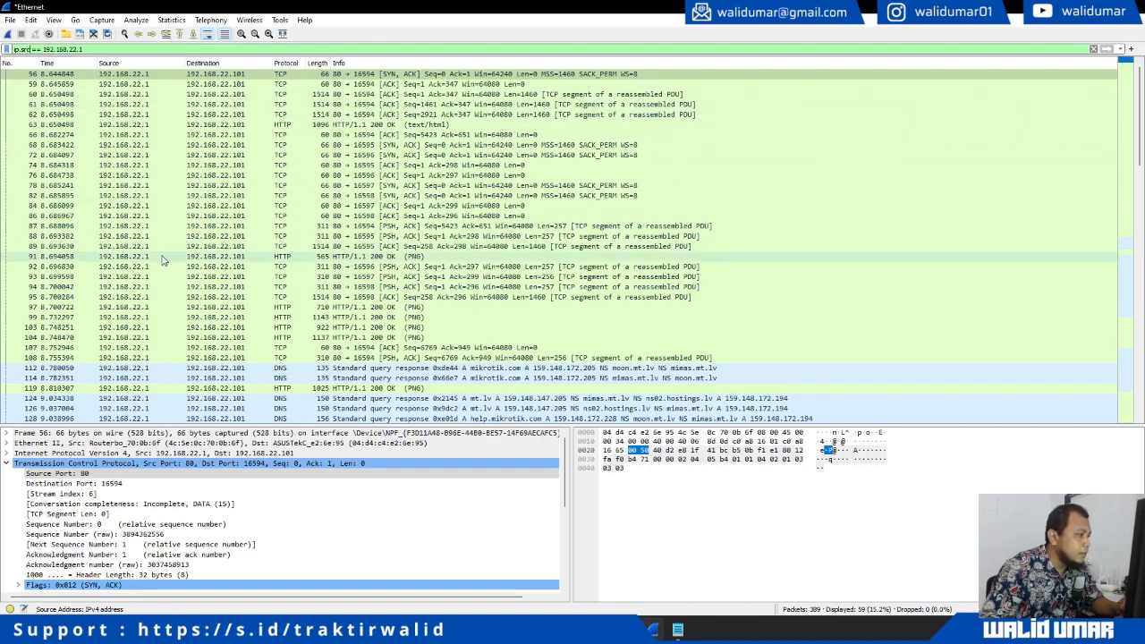
pyautogui.scroll(-9, 162, 262)
pyautogui.scroll(8, 163, 265)
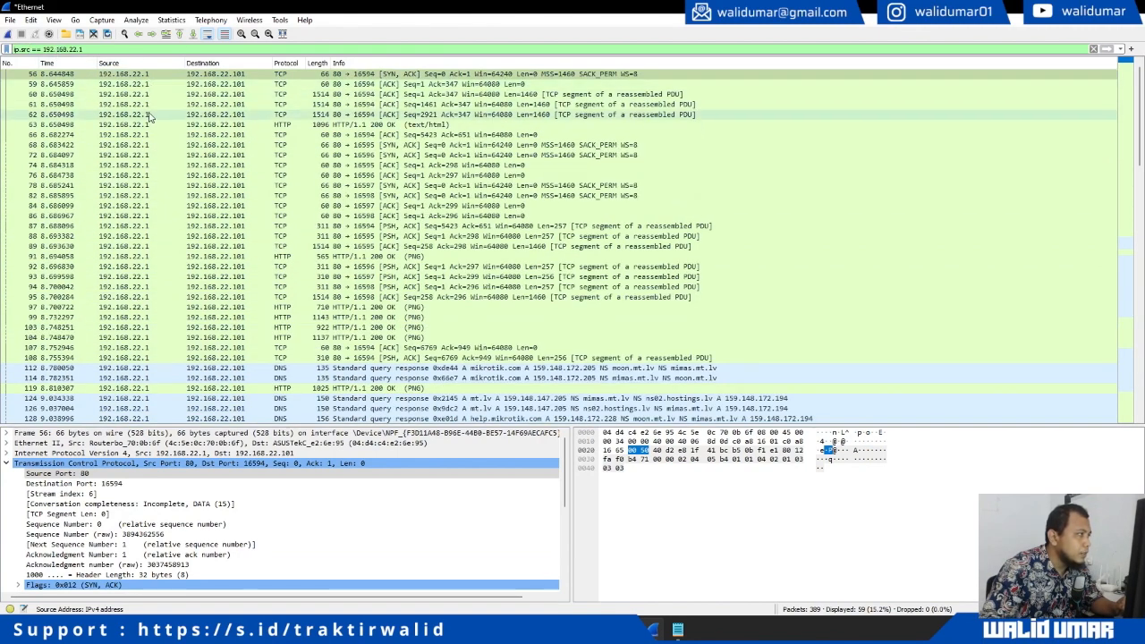
pyautogui.scroll(-5, 150, 358)
pyautogui.scroll(-3, 150, 358)
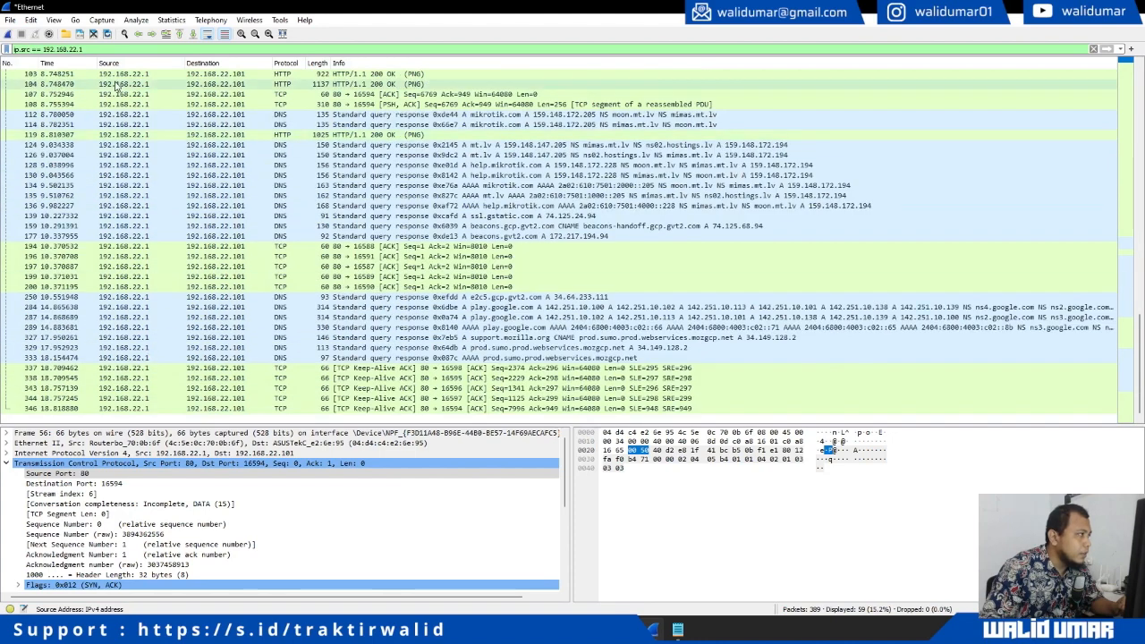
pyautogui.press('Return')
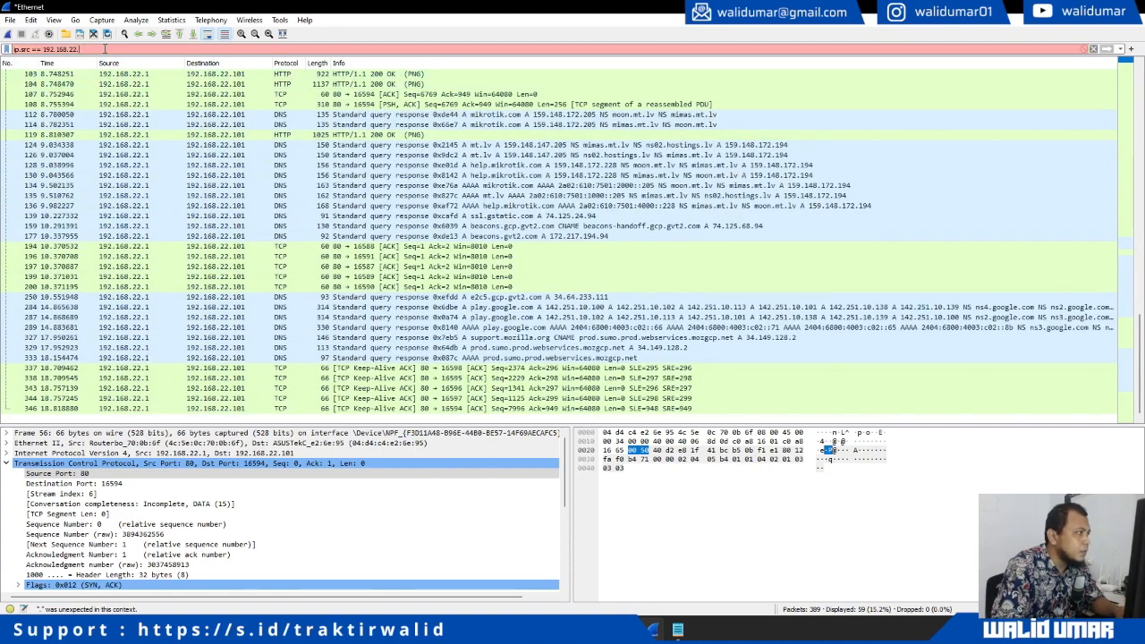
pyautogui.scroll(-5, 186, 277)
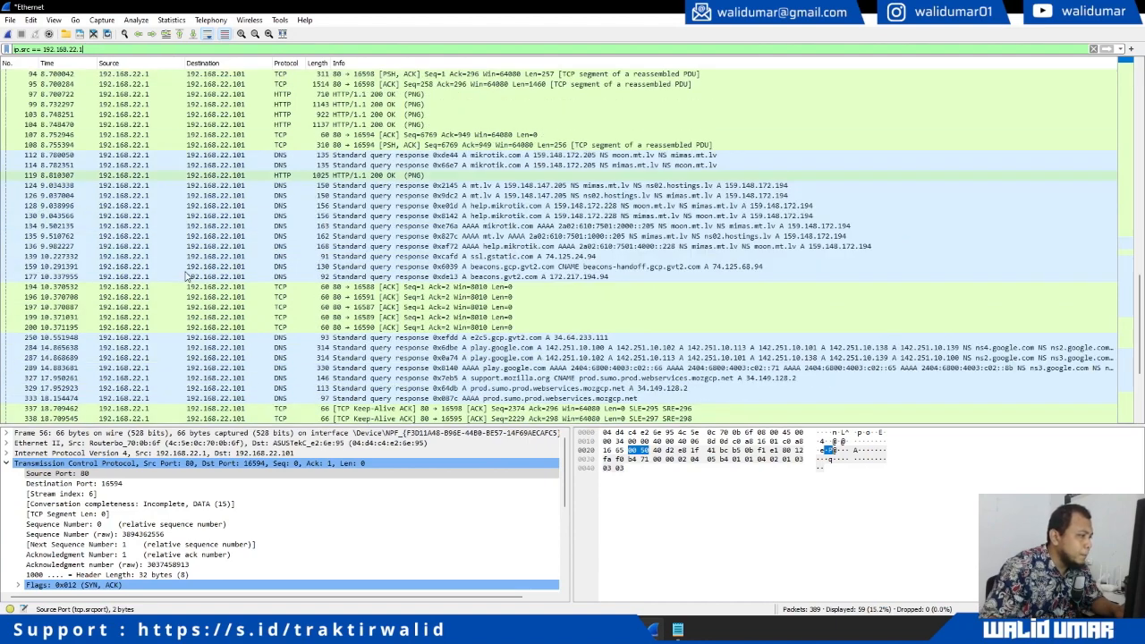
pyautogui.scroll(6, 186, 277)
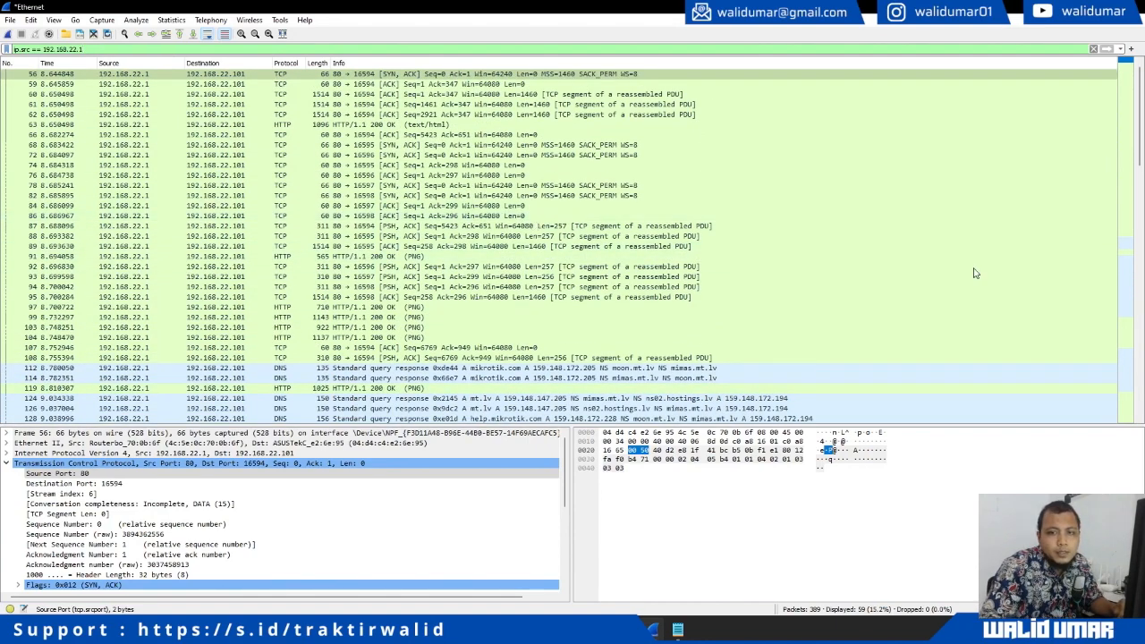
pyautogui.tripleClick(85, 50)
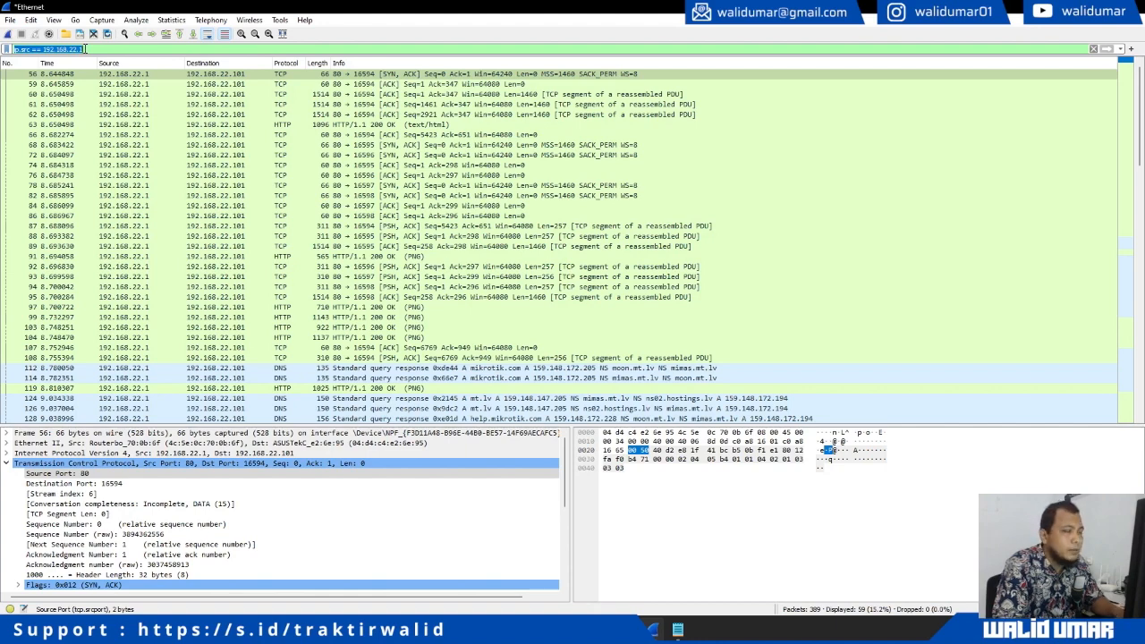
# Apply the display filter http && ip.src == 192.168.22.1
pyautogui.write('http')
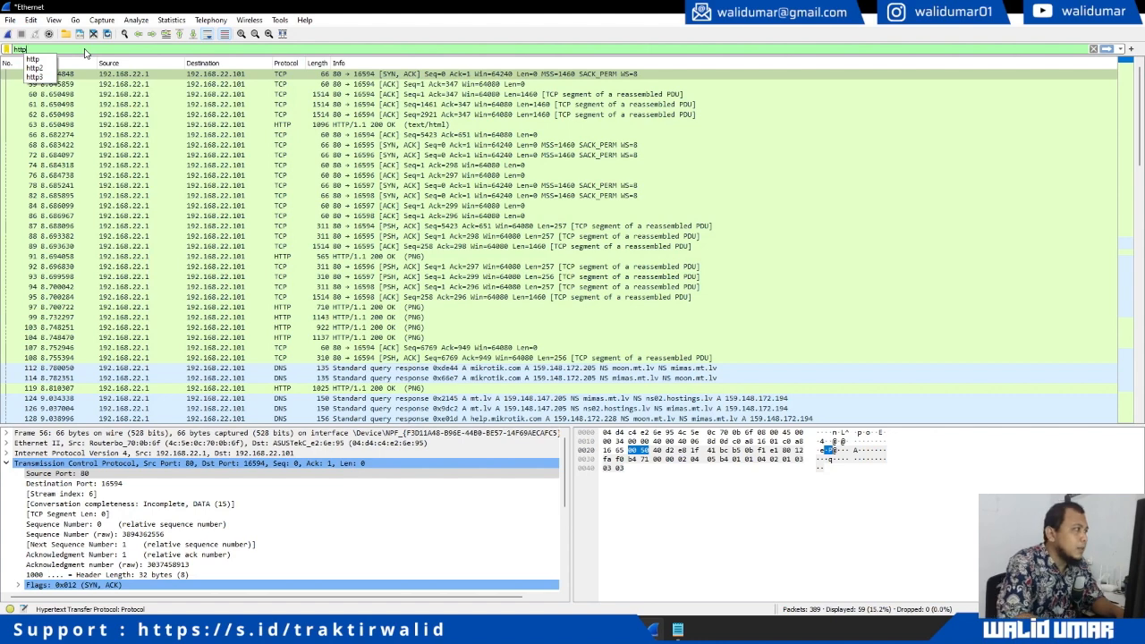
pyautogui.write('&&')
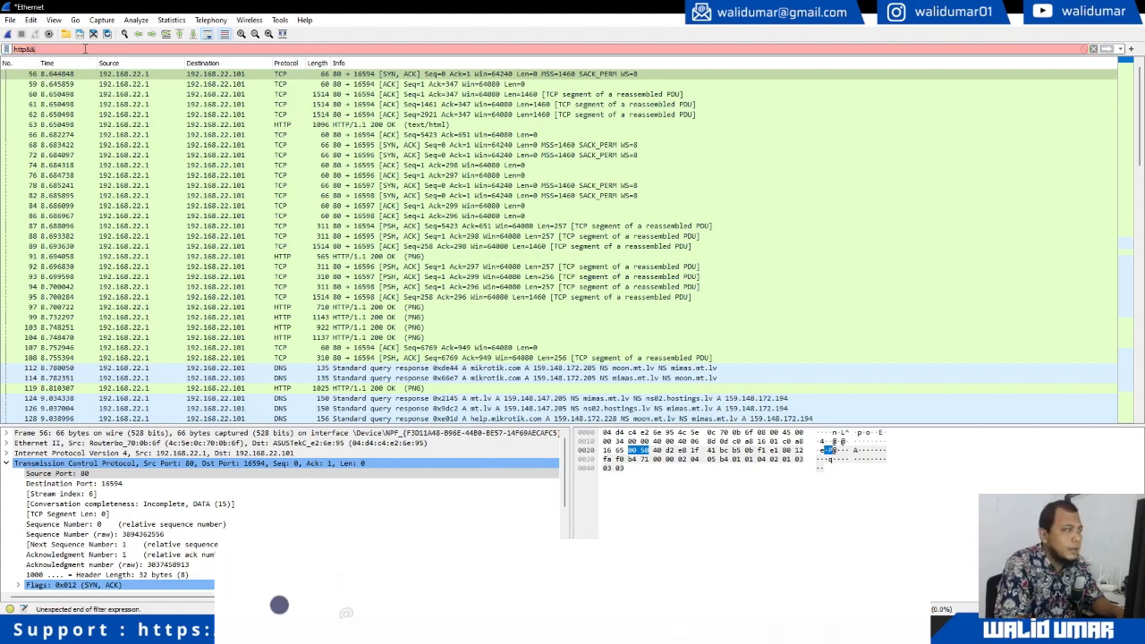
pyautogui.write('ip.sr')
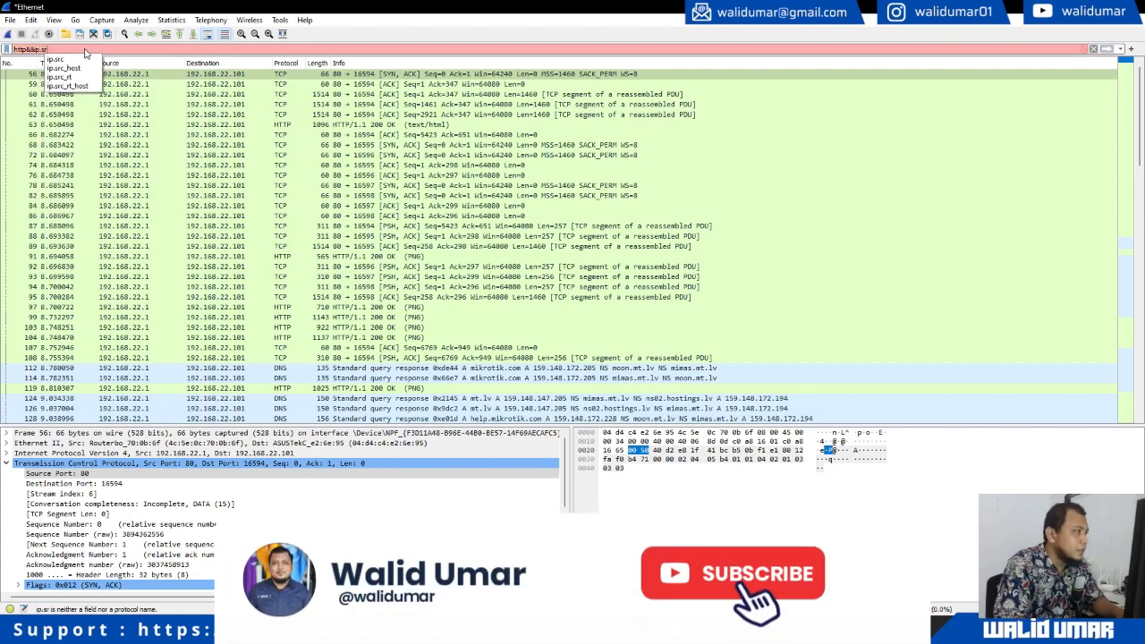
pyautogui.write('c=')
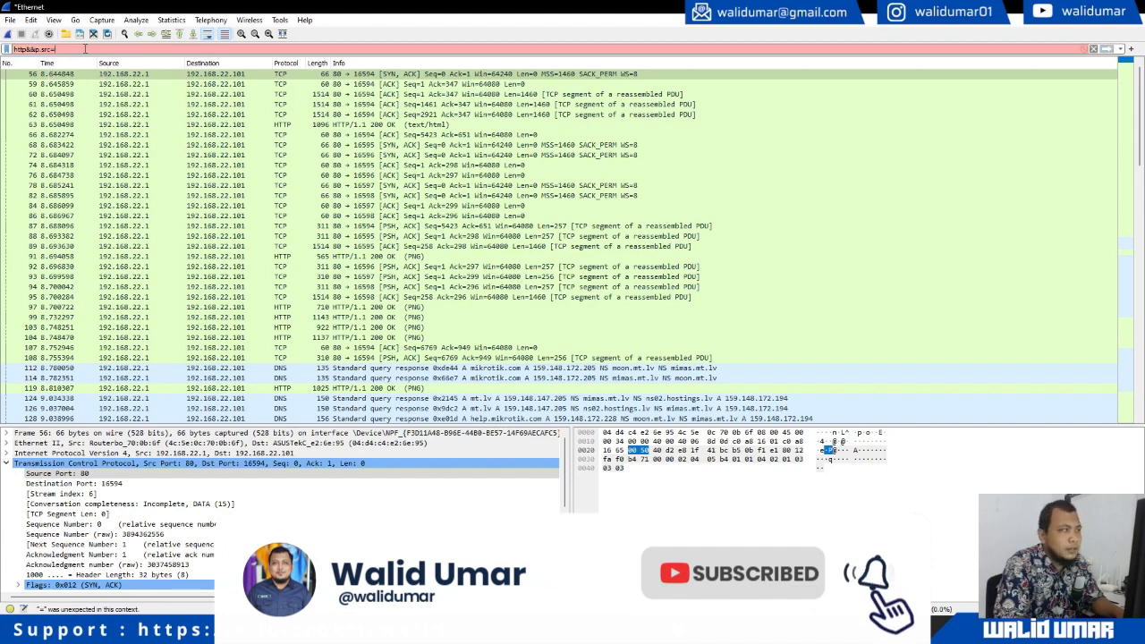
pyautogui.write('192.168.')
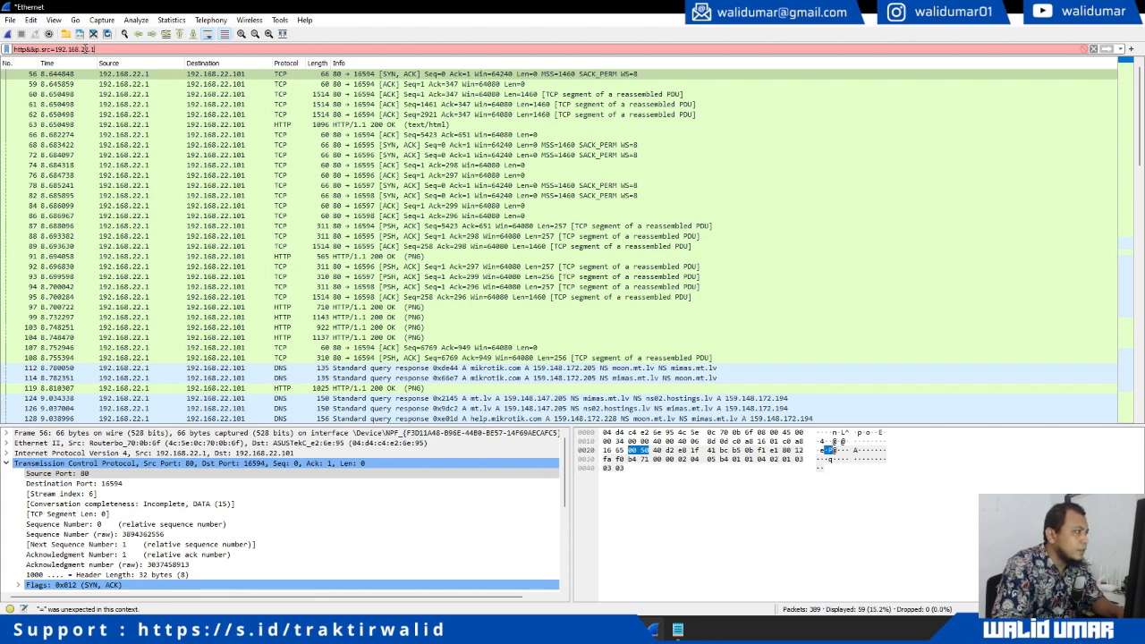
pyautogui.write('22.1')
pyautogui.press('Home')
pyautogui.press('Right')
pyautogui.press('Right')
pyautogui.press('Right')
pyautogui.press('Right')
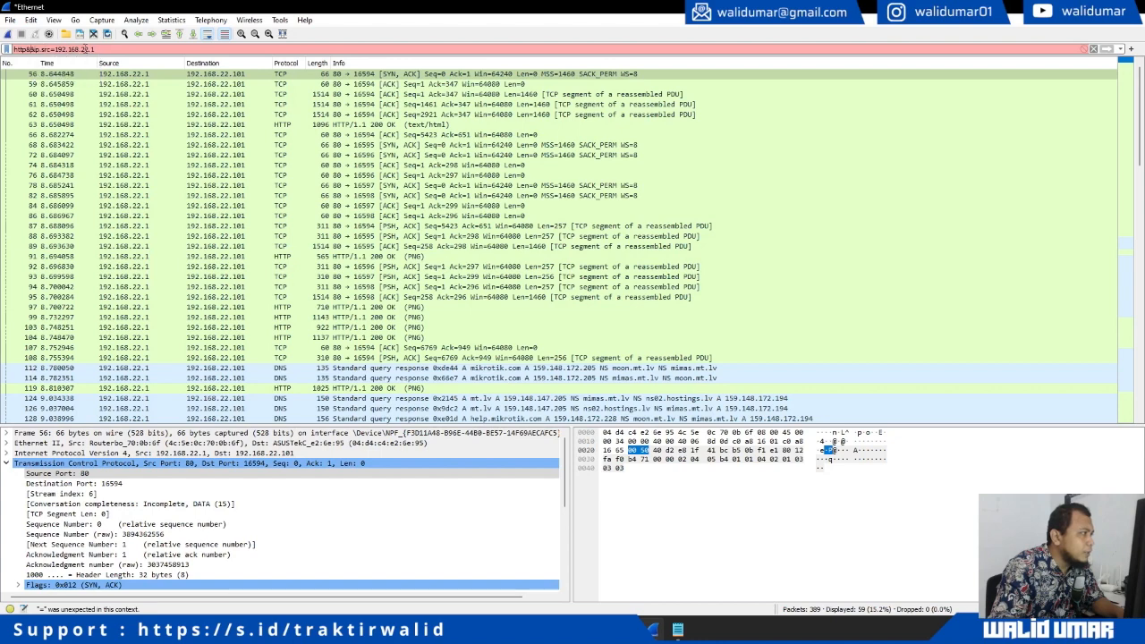
pyautogui.press('Right')
pyautogui.press('Right')
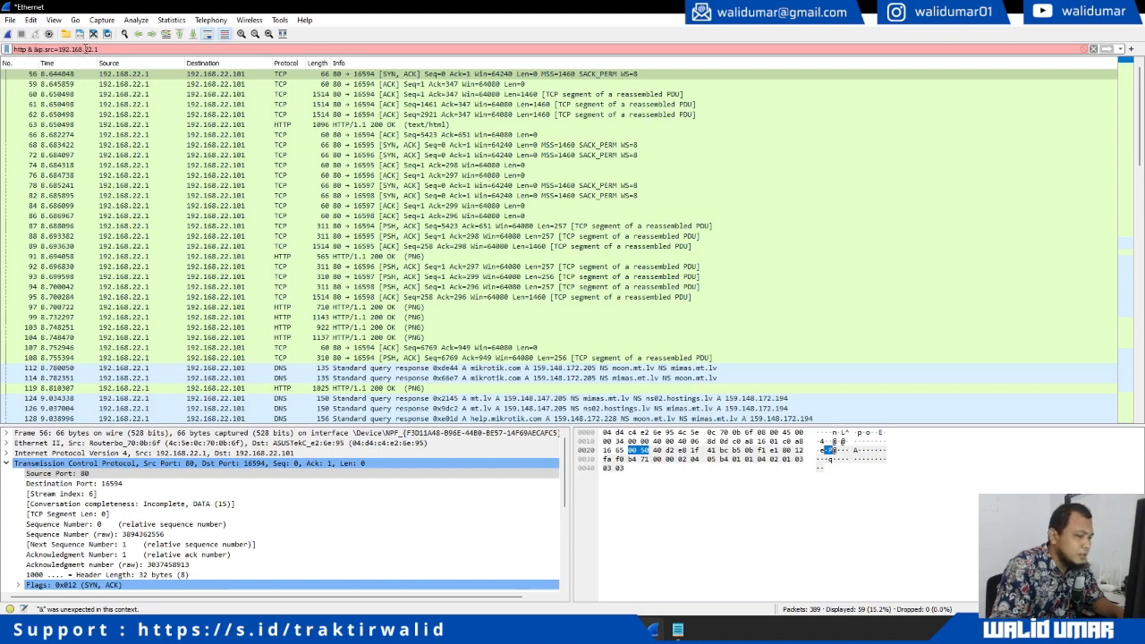
pyautogui.press('BackSpace')
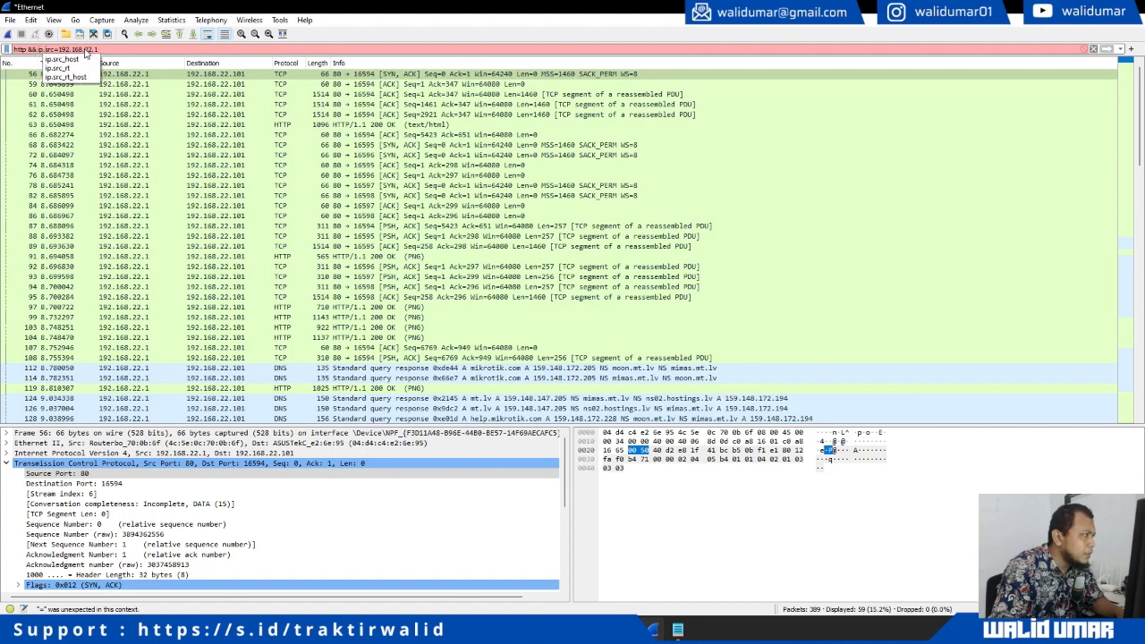
pyautogui.press('Right')
pyautogui.press('Right')
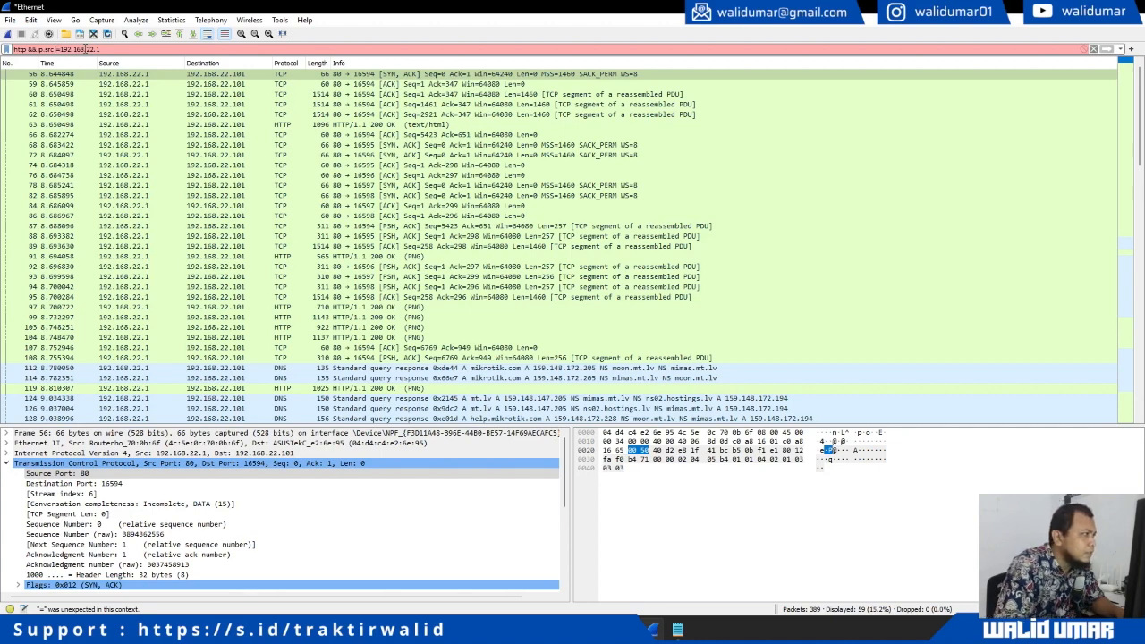
pyautogui.write('=')
pyautogui.press('Return')
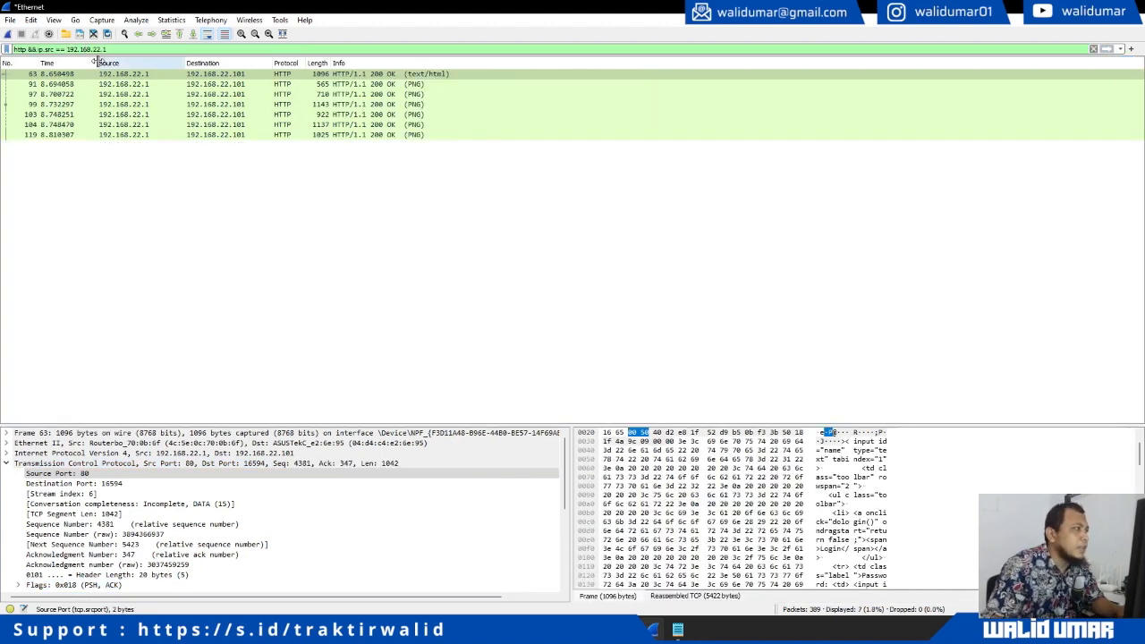
# Select packet 63, the text/html 200 OK response, in the packet list
pyautogui.click(299, 295)
pyautogui.click(299, 74)
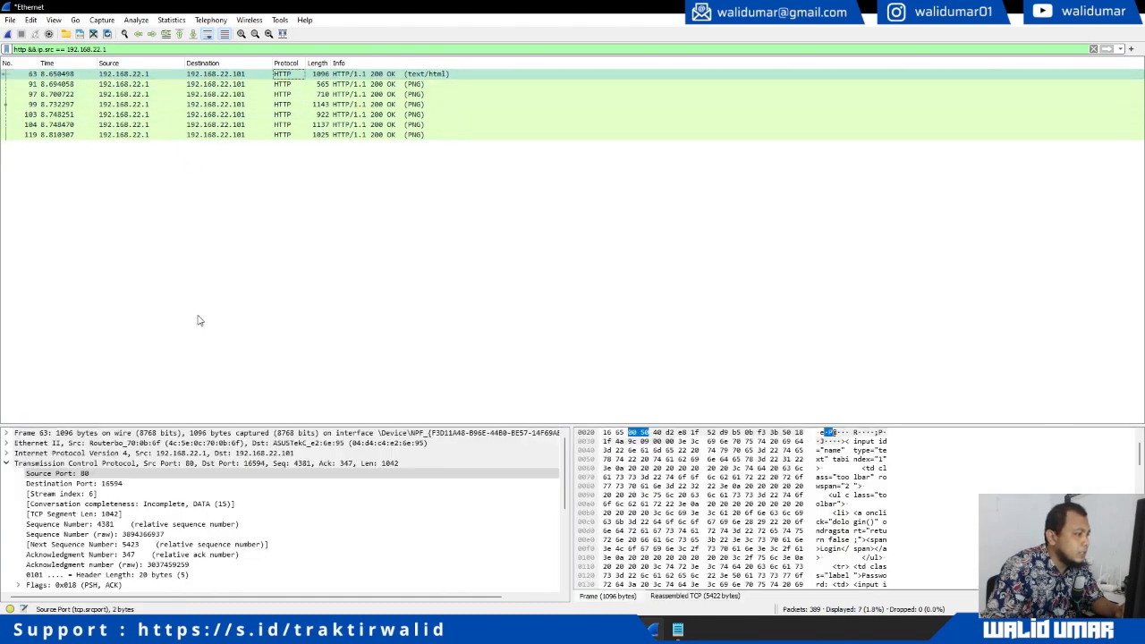
pyautogui.scroll(-5, 187, 532)
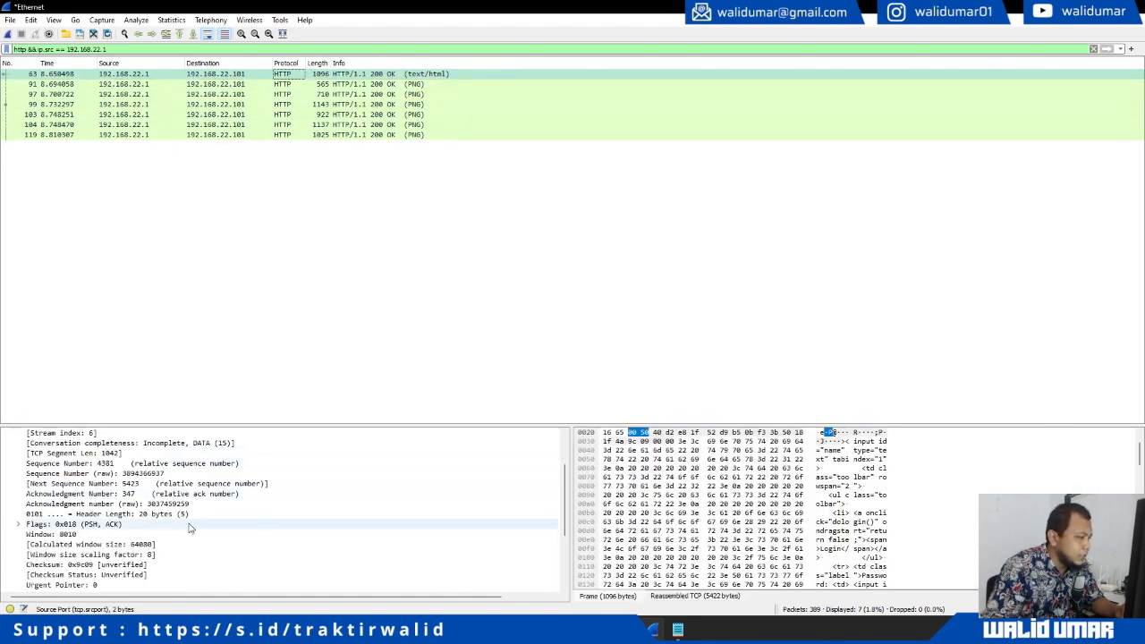
pyautogui.doubleClick(148, 75)
pyautogui.click(441, 391)
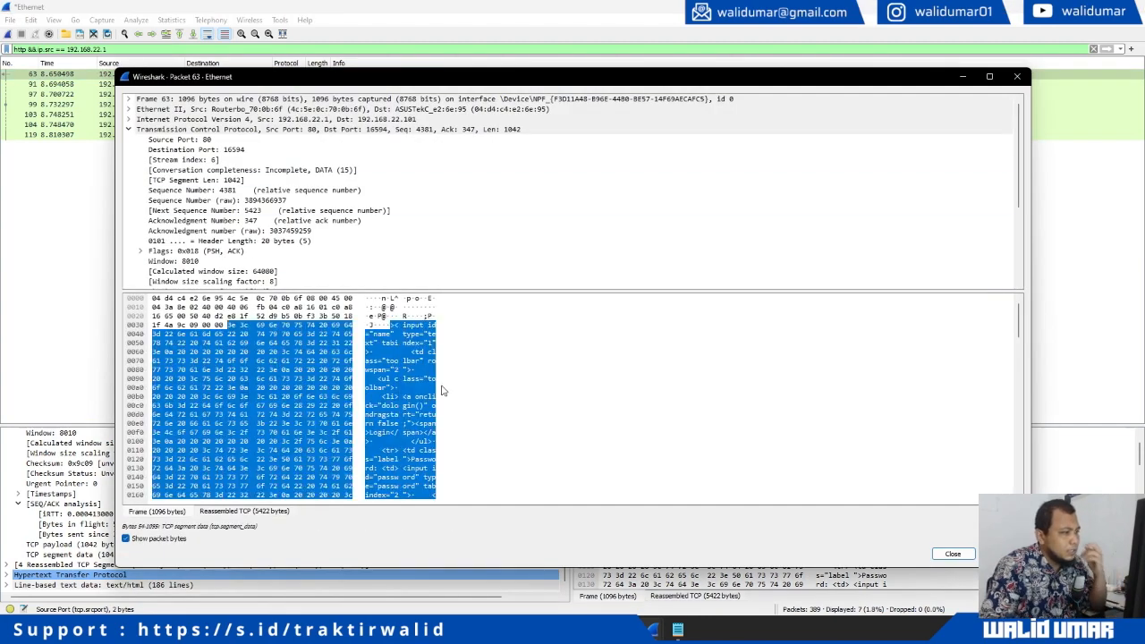
pyautogui.scroll(-4, 178, 269)
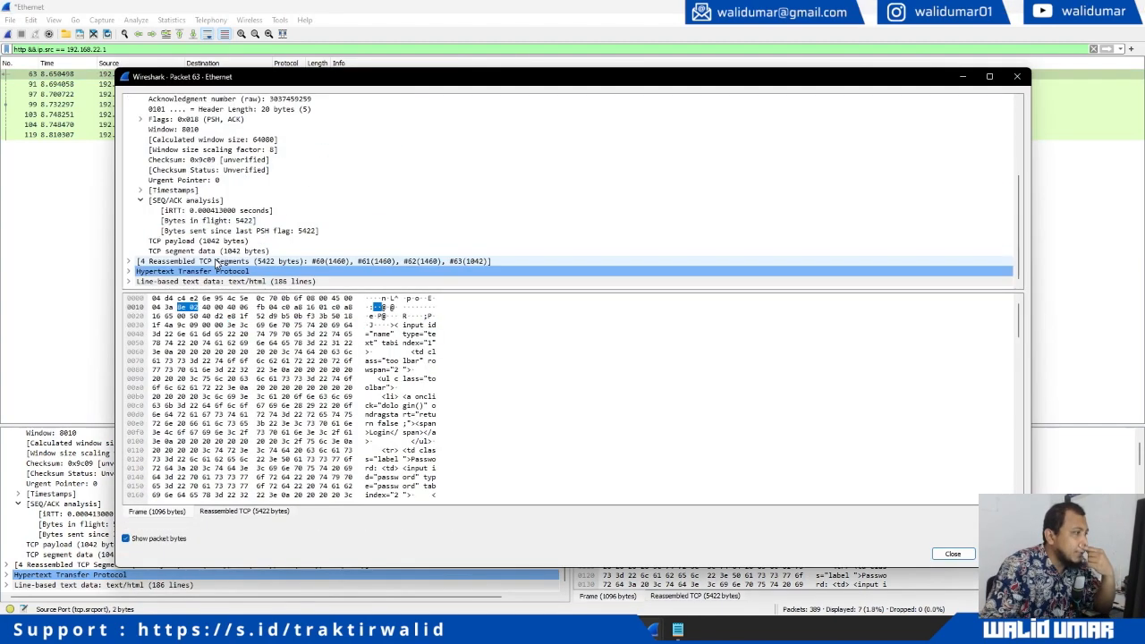
pyautogui.click(128, 271)
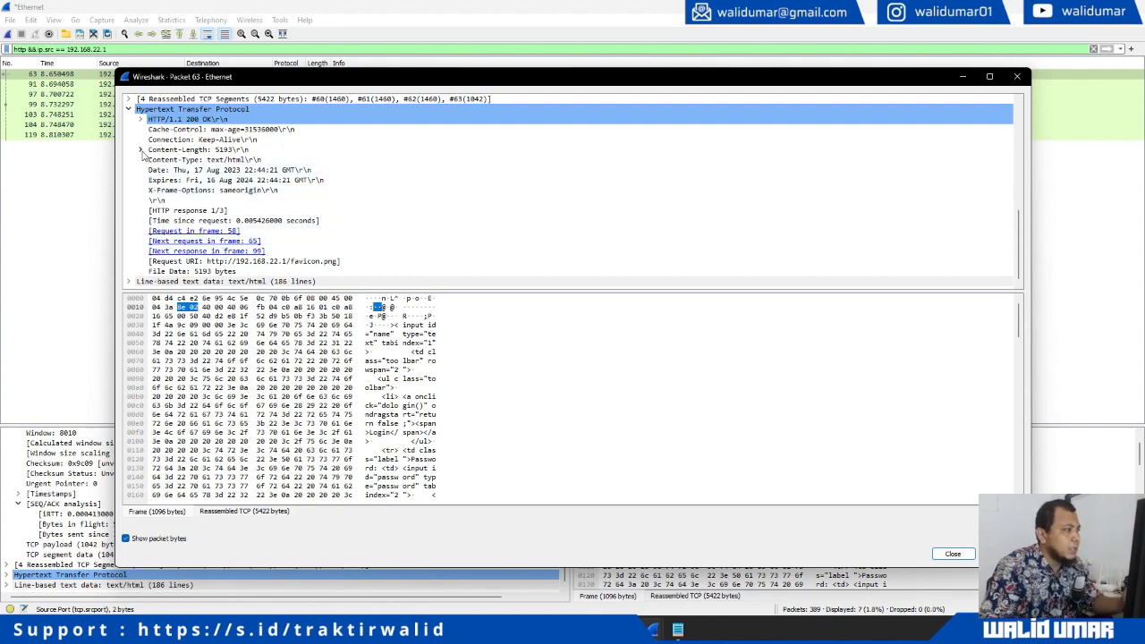
pyautogui.click(128, 282)
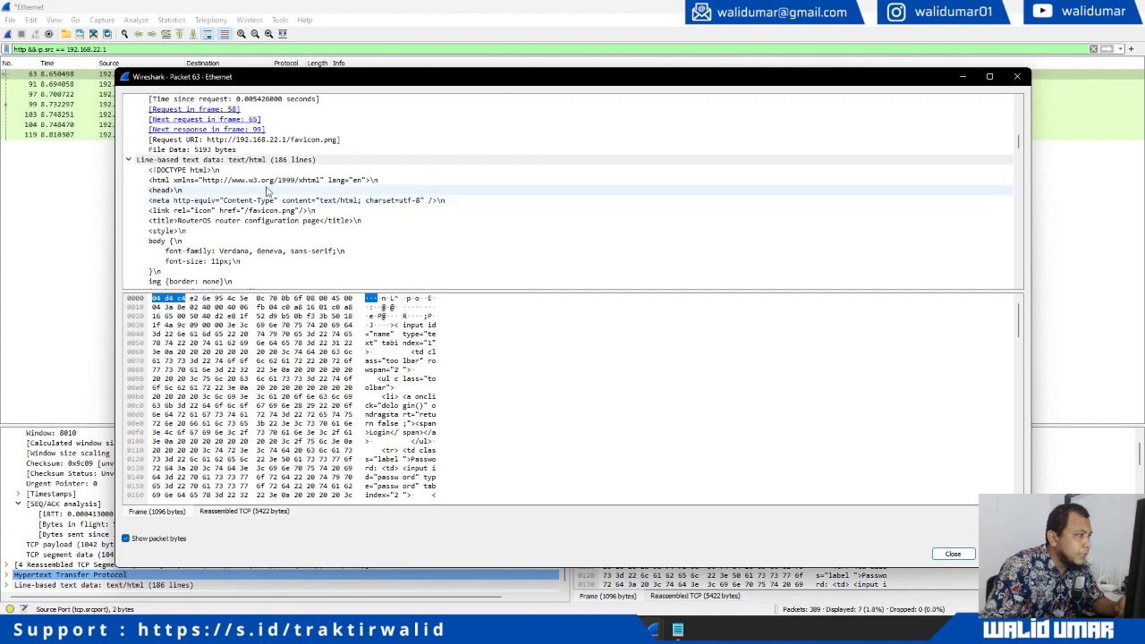
pyautogui.scroll(-6, 254, 251)
pyautogui.scroll(-12, 246, 267)
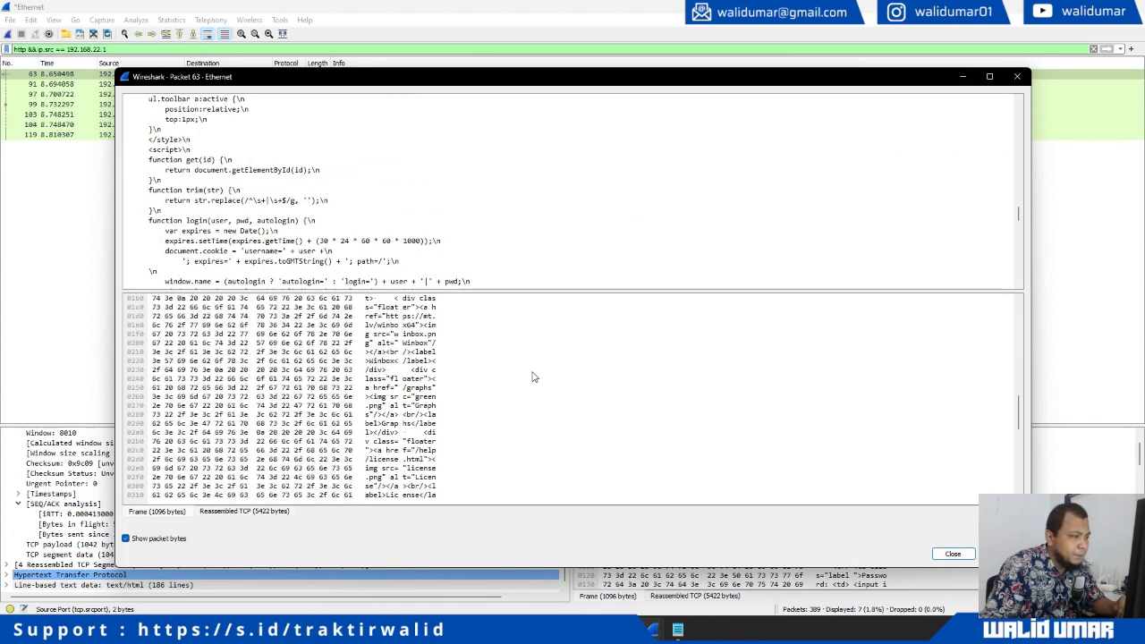
pyautogui.click(298, 261)
pyautogui.scroll(-8, 298, 265)
pyautogui.scroll(-6, 295, 266)
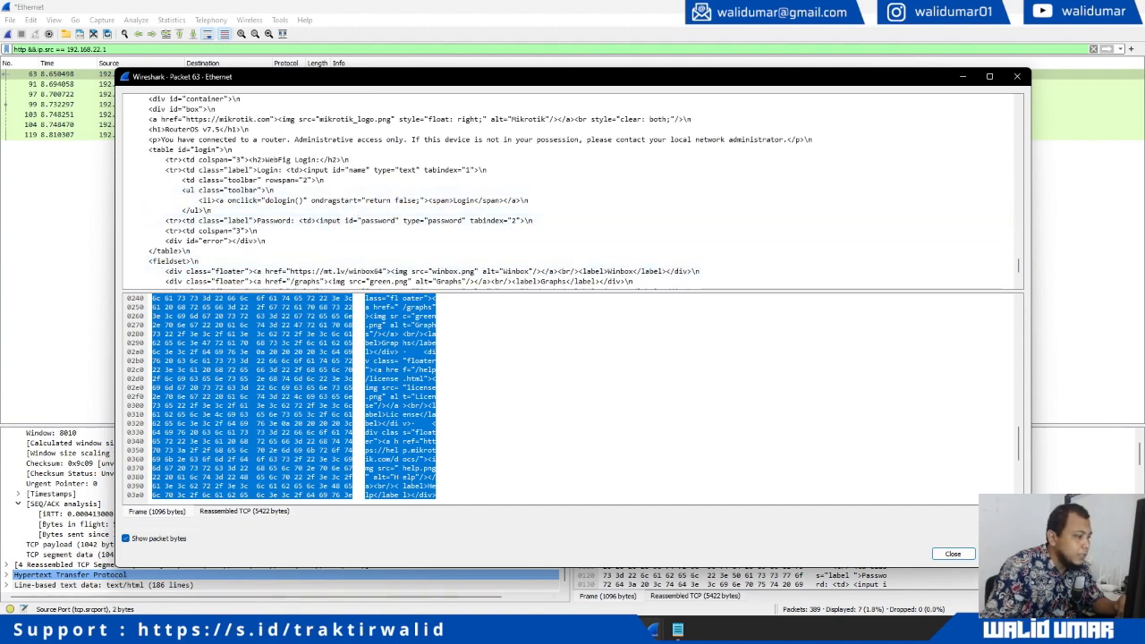
pyautogui.hotkey('alt', 'Tab')
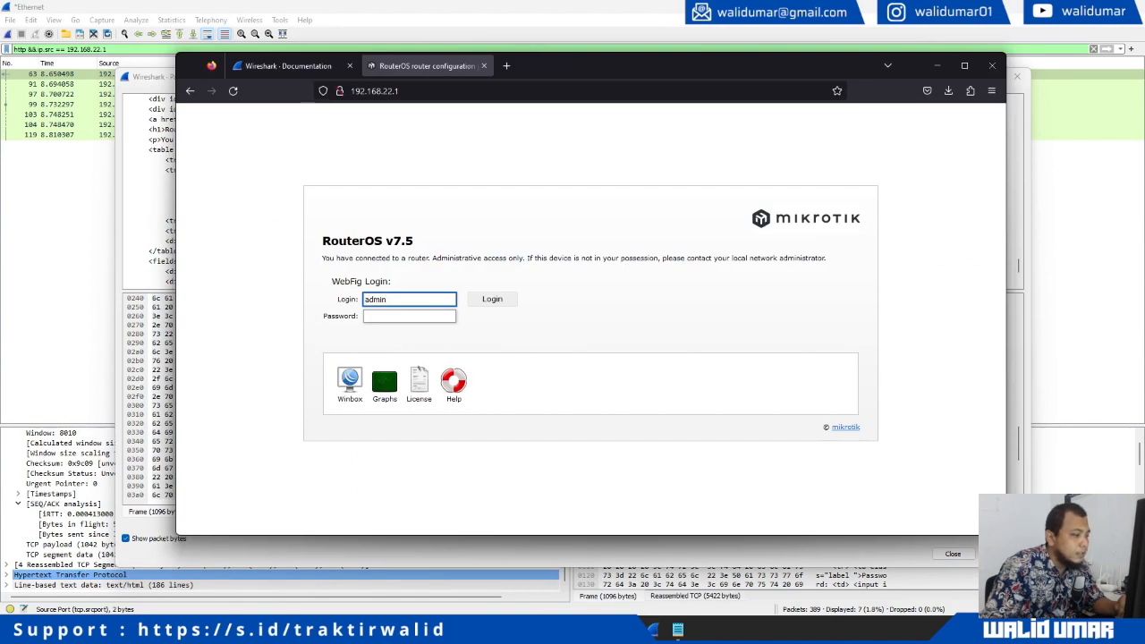
pyautogui.hotkey('alt', 'Tab')
pyautogui.scroll(-3, 333, 234)
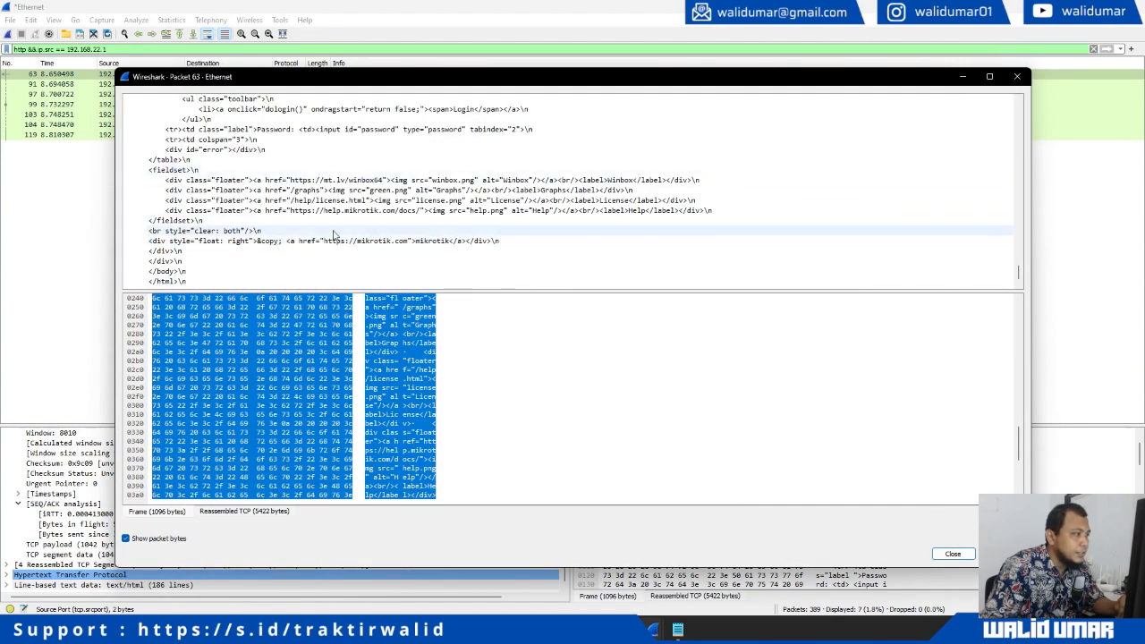
pyautogui.click(147, 35)
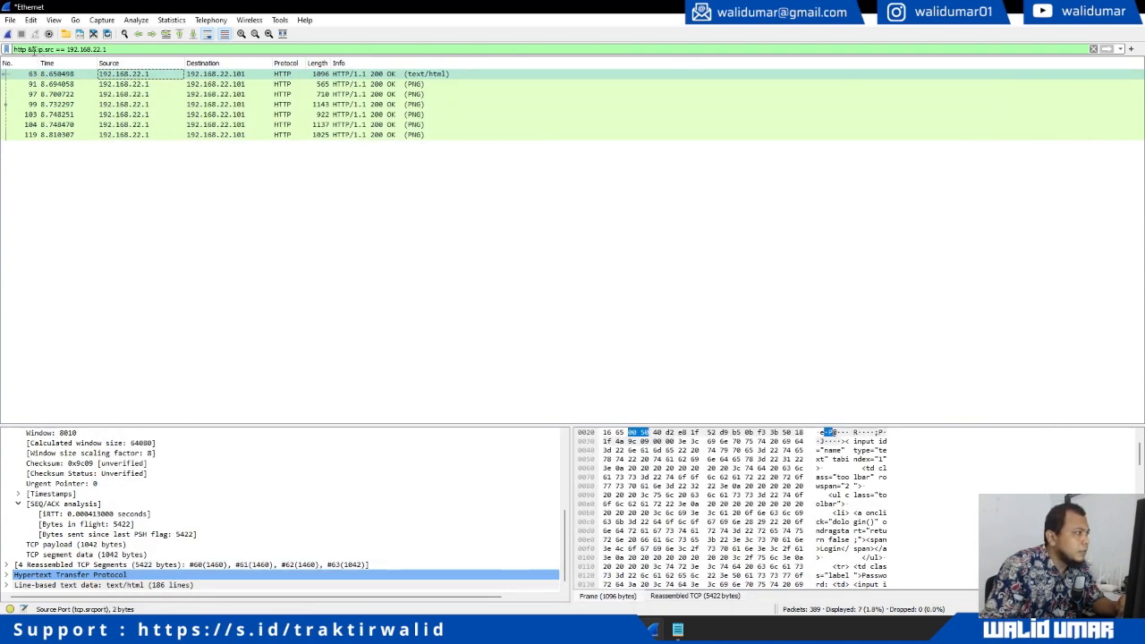
# Replace the display filter with 'http || ssh' and apply it
pyautogui.click(26, 49)
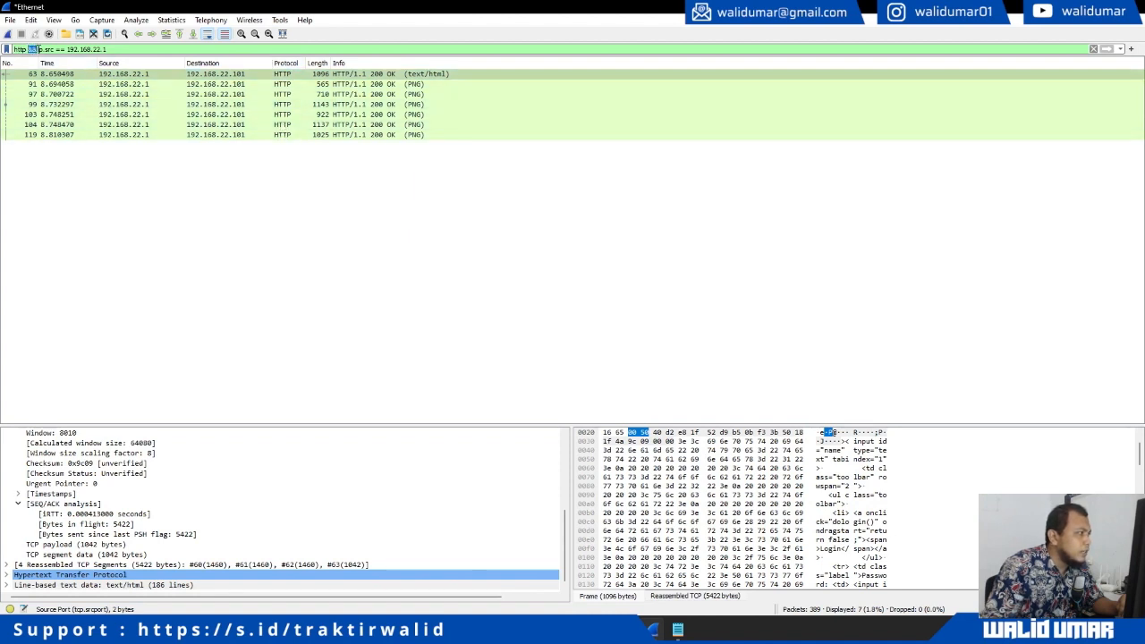
pyautogui.click(38, 49)
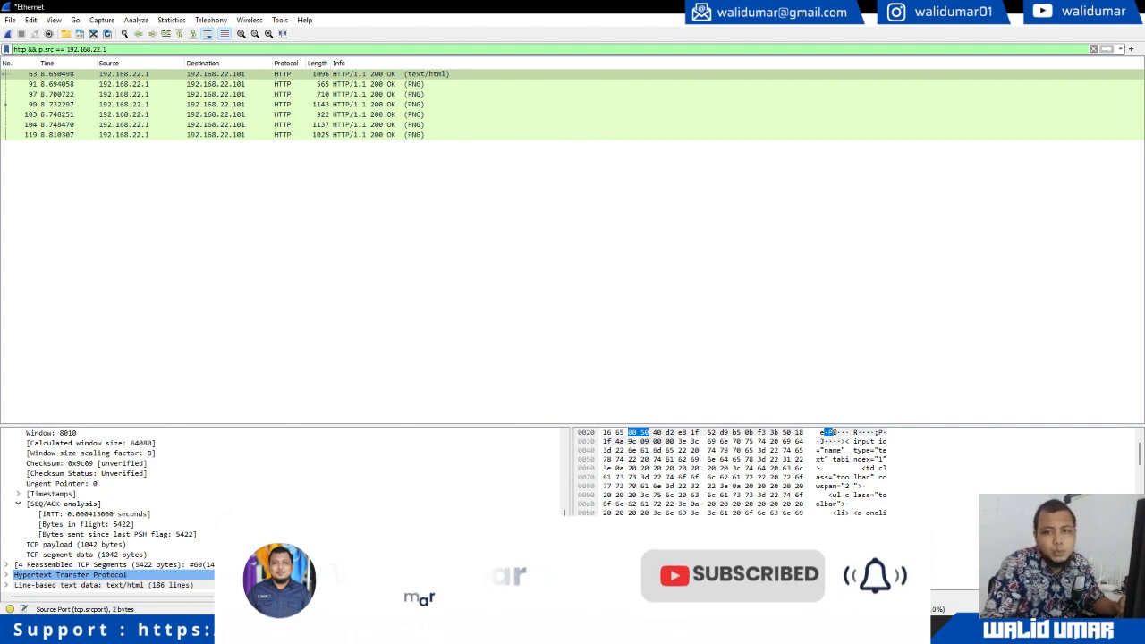
pyautogui.hotkey('ctrl', 'a')
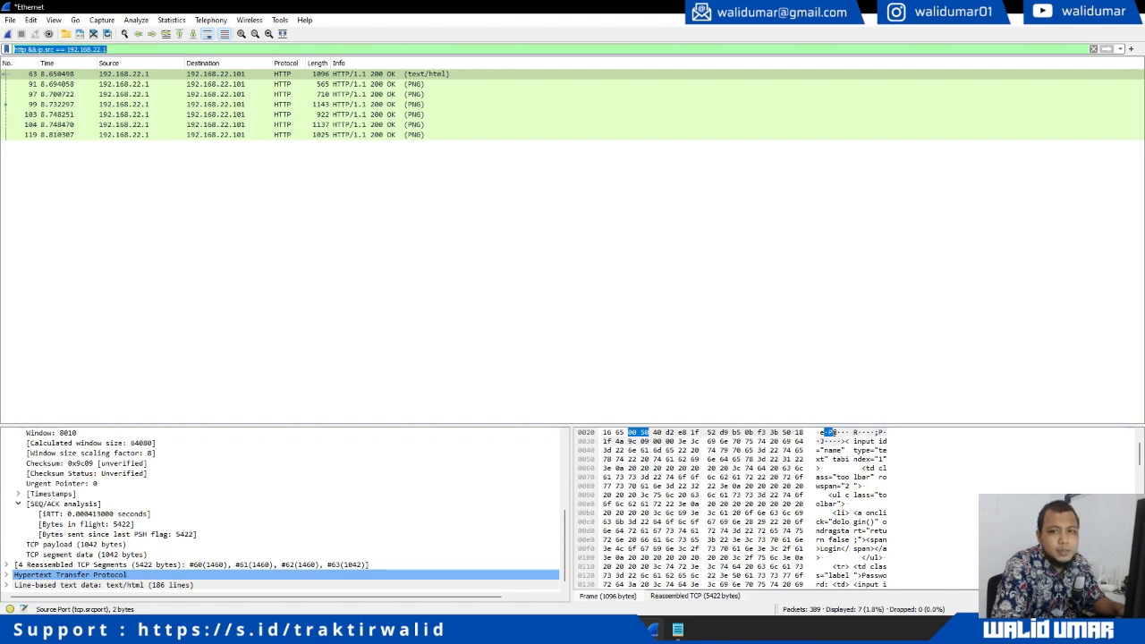
pyautogui.press('BackSpace')
pyautogui.write('http')
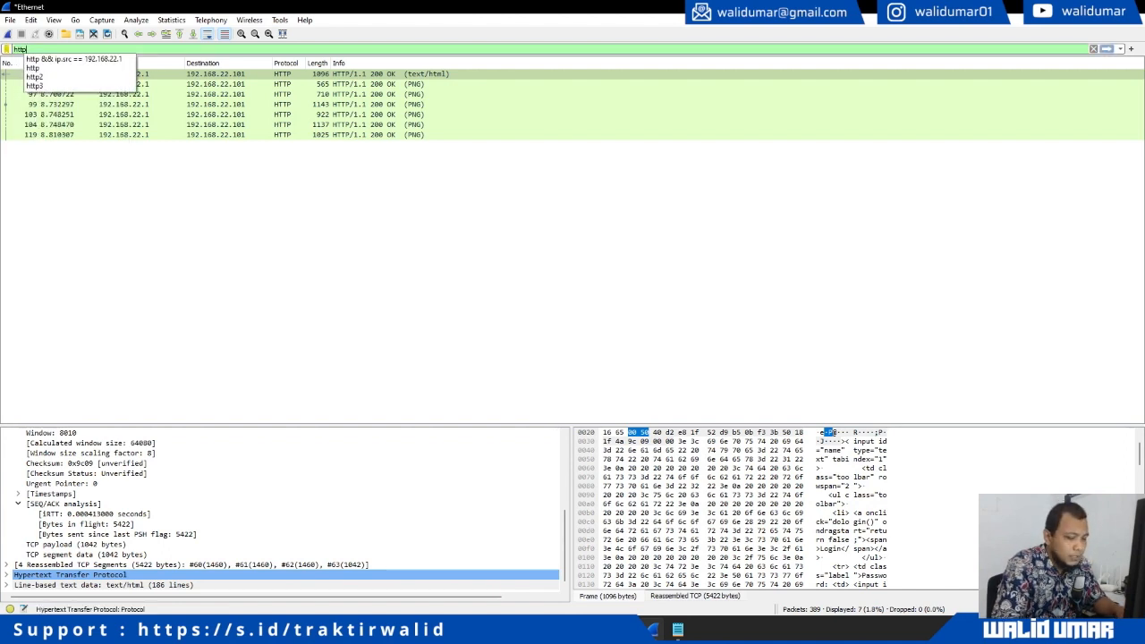
pyautogui.press('Escape')
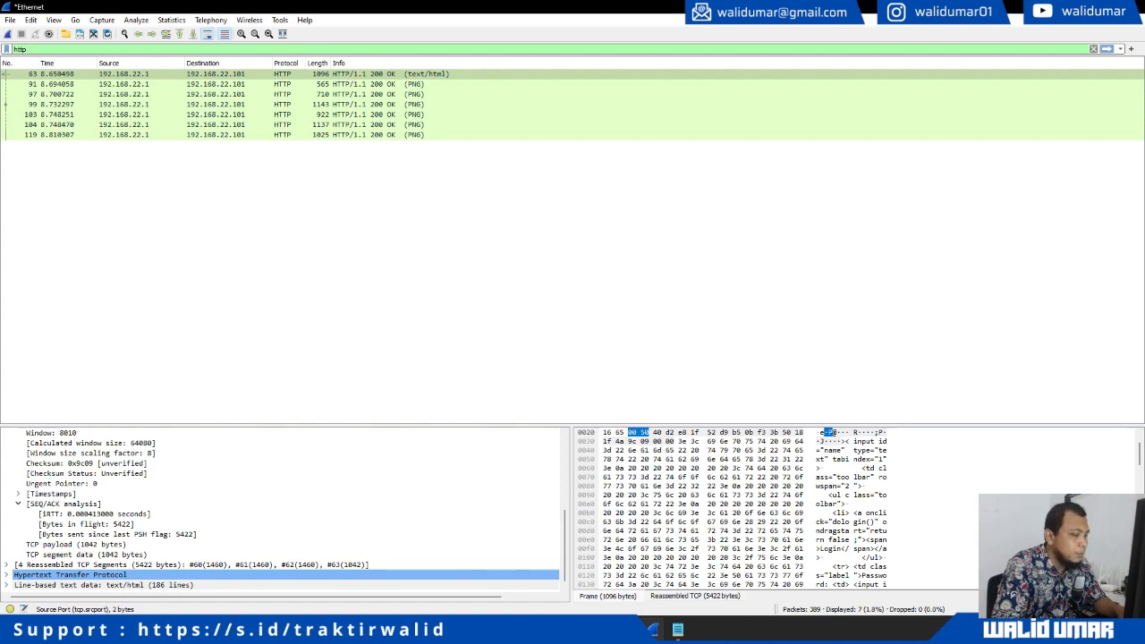
pyautogui.write('&&')
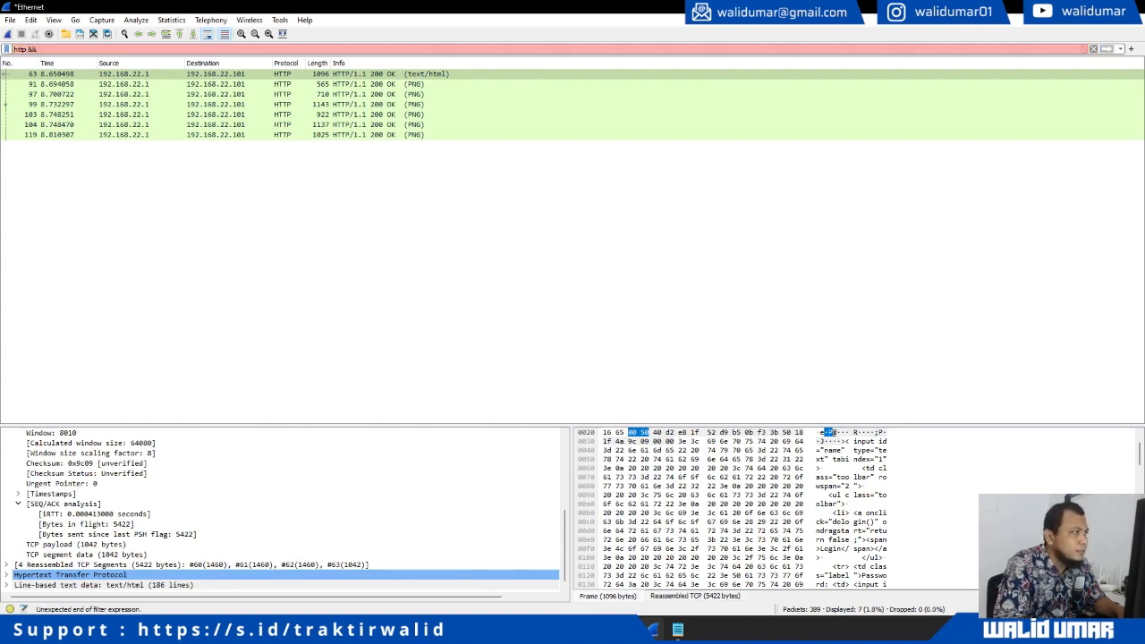
pyautogui.press('BackSpace')
pyautogui.press('BackSpace')
pyautogui.press('BackSpace')
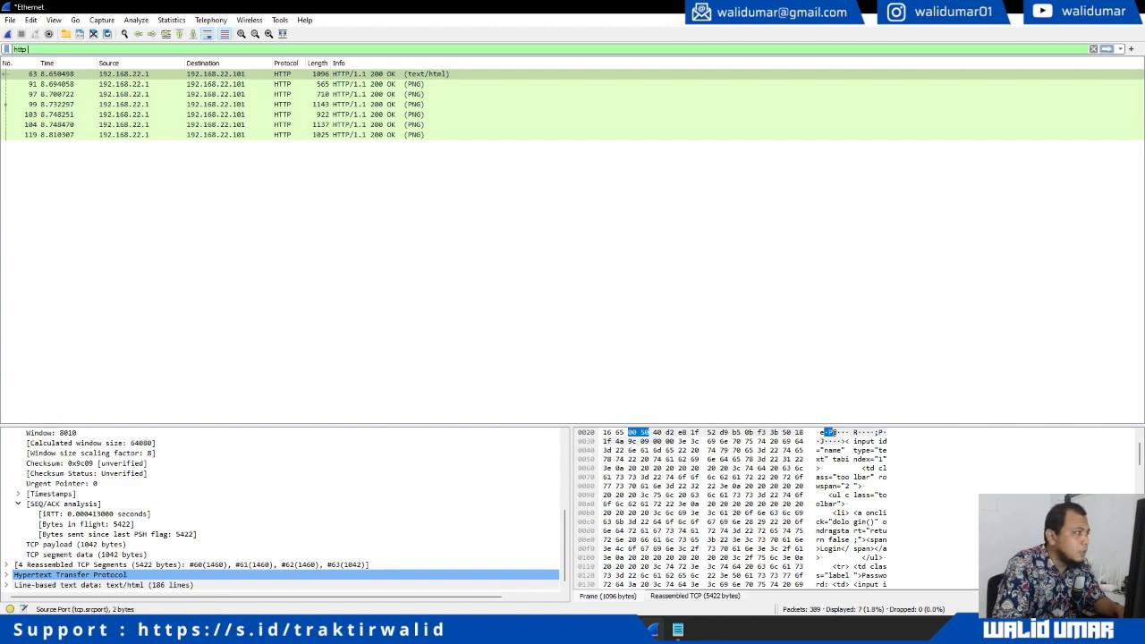
pyautogui.write('||')
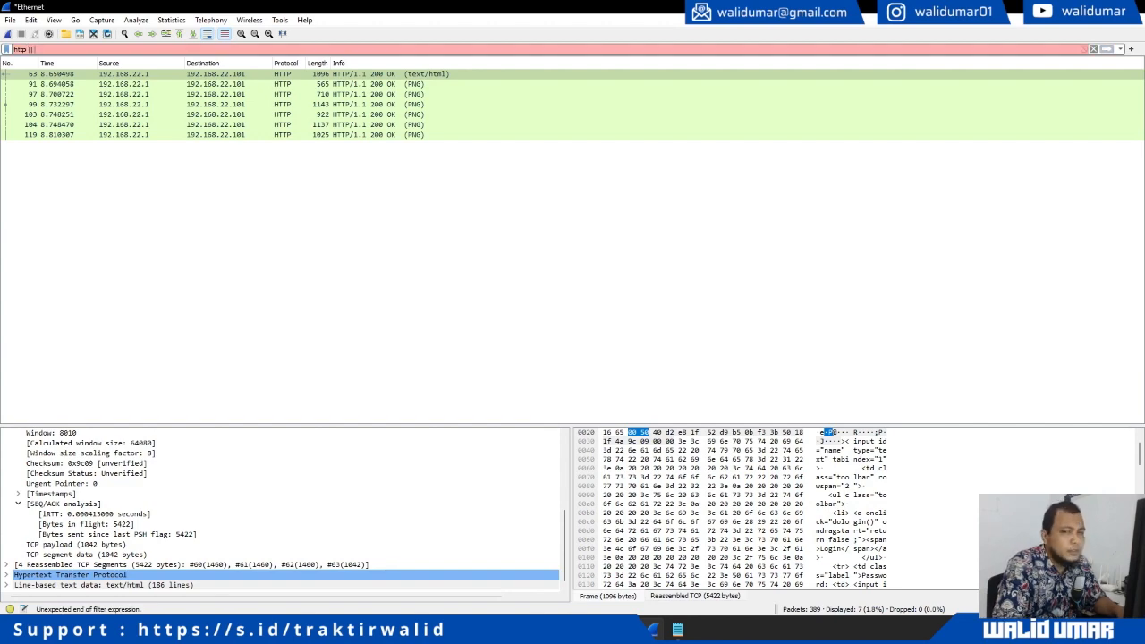
pyautogui.write(' ssh')
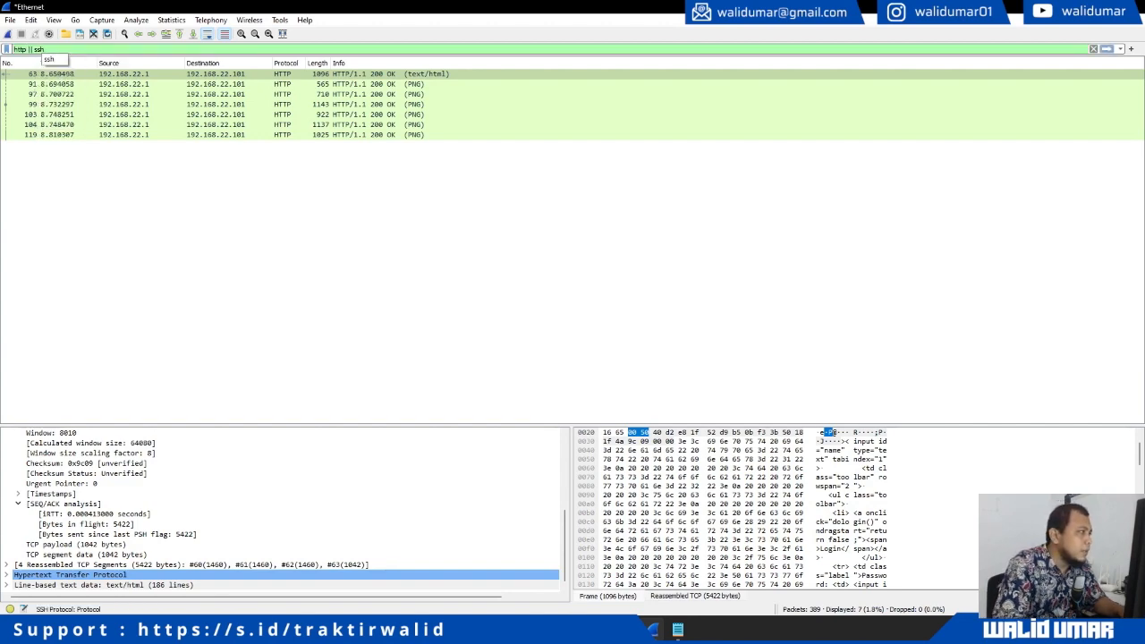
pyautogui.press('Return')
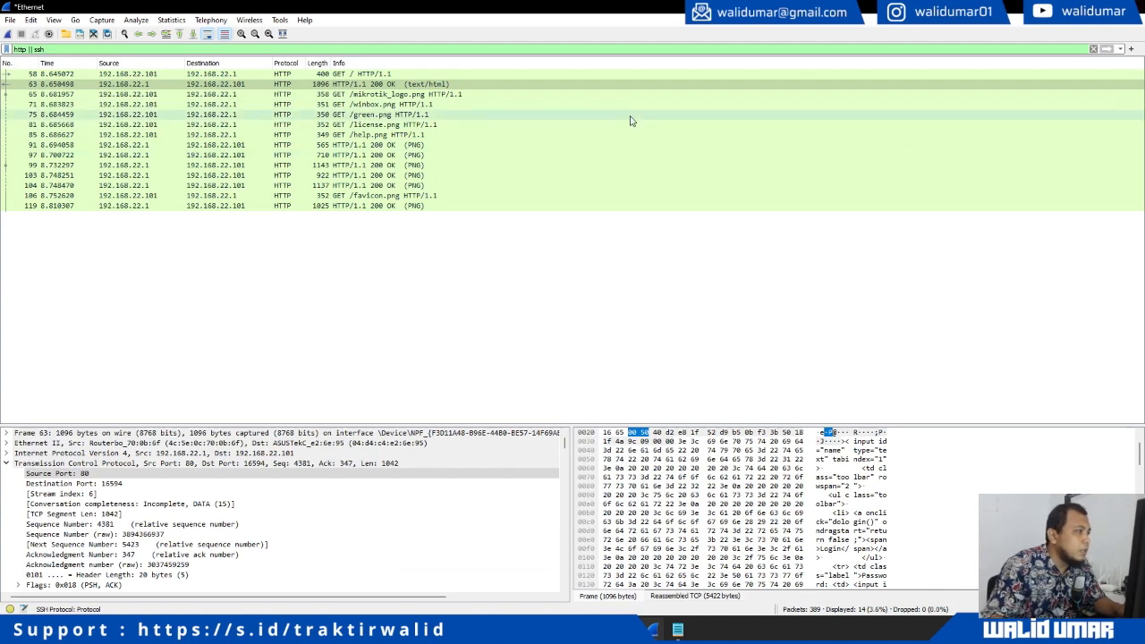
# Start a new capture without saving and reload the RouterOS login page in Firefox
pyautogui.click(11, 36)
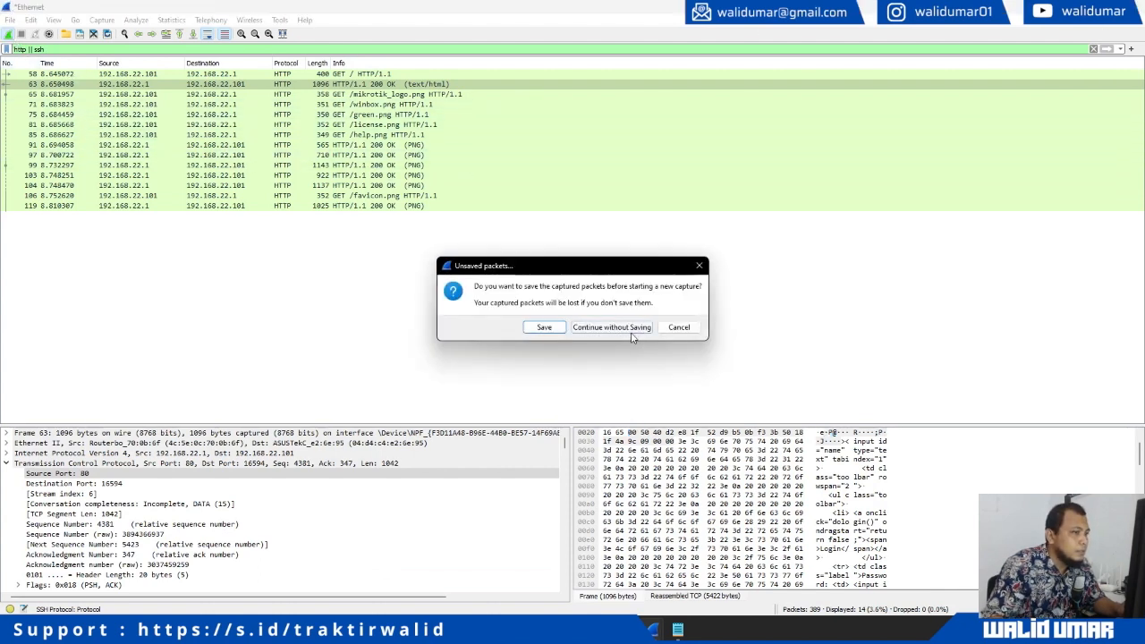
pyautogui.click(627, 328)
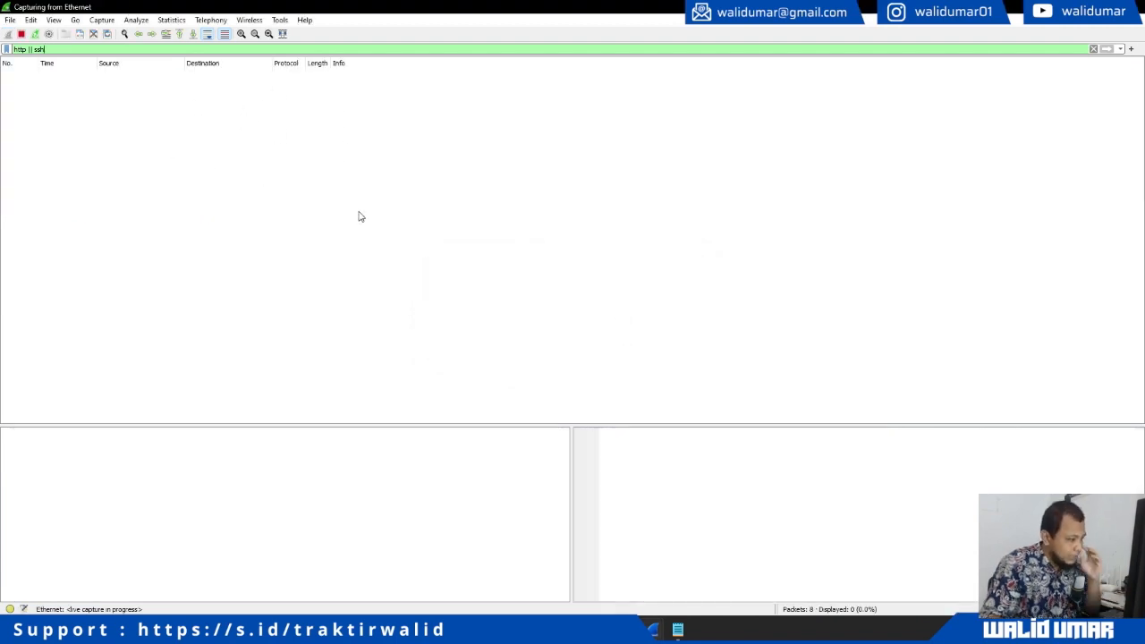
pyautogui.hotkey('alt', 'Tab')
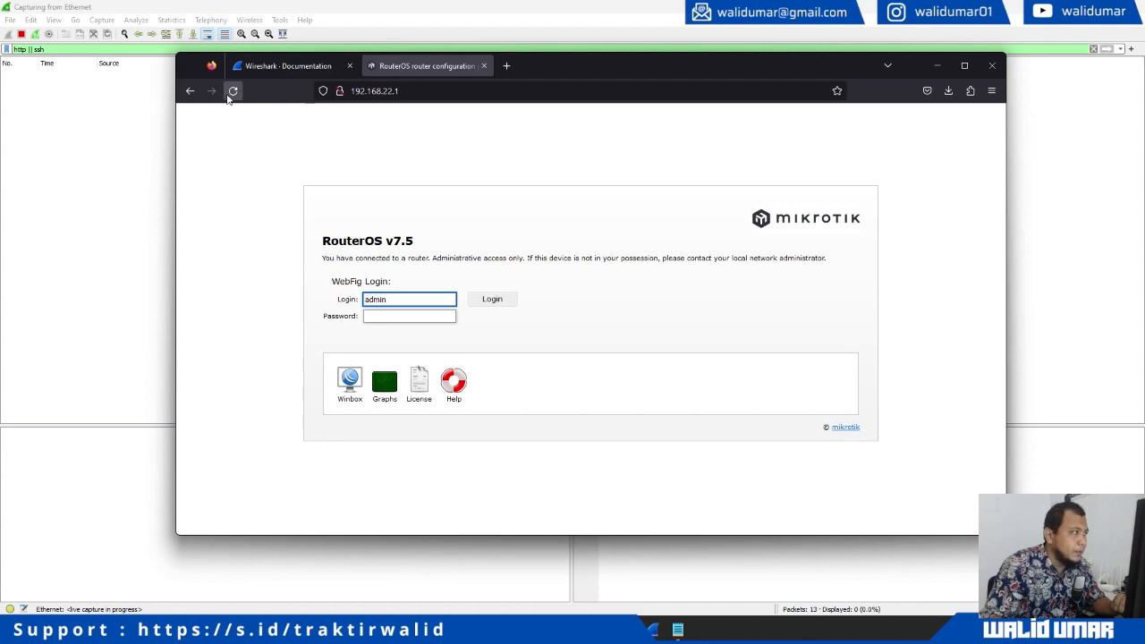
pyautogui.click(232, 90)
pyautogui.moveTo(563, 64); pyautogui.dragTo(664, 104)
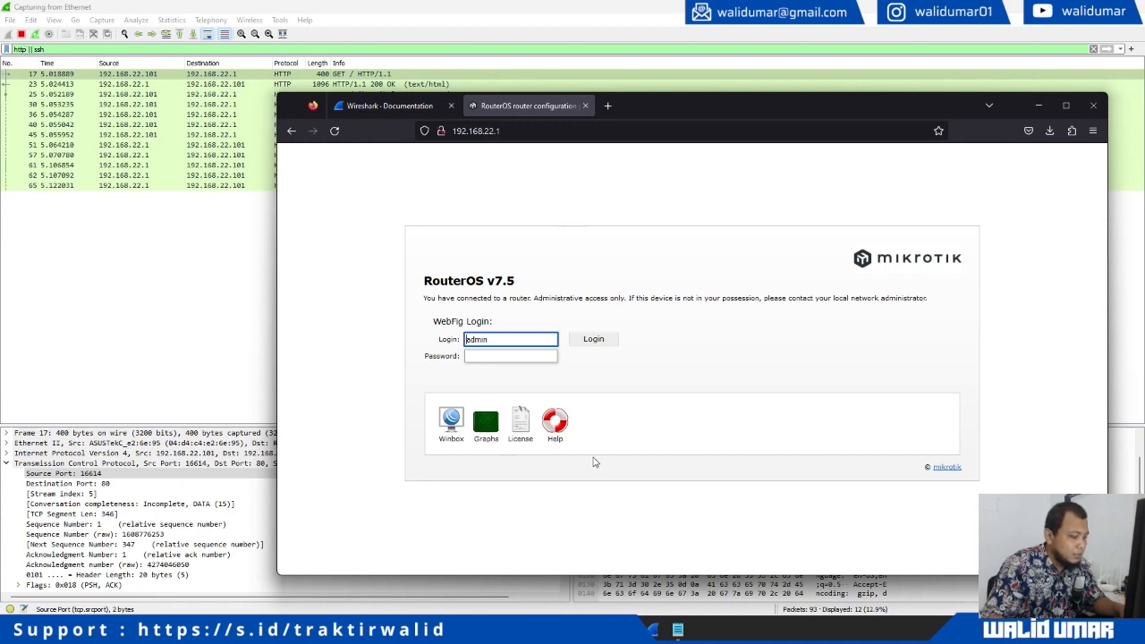
# Open a Command Prompt via the Run dialog with cmd
pyautogui.press('super+r')
pyautogui.write('cmd')
pyautogui.press('Return')
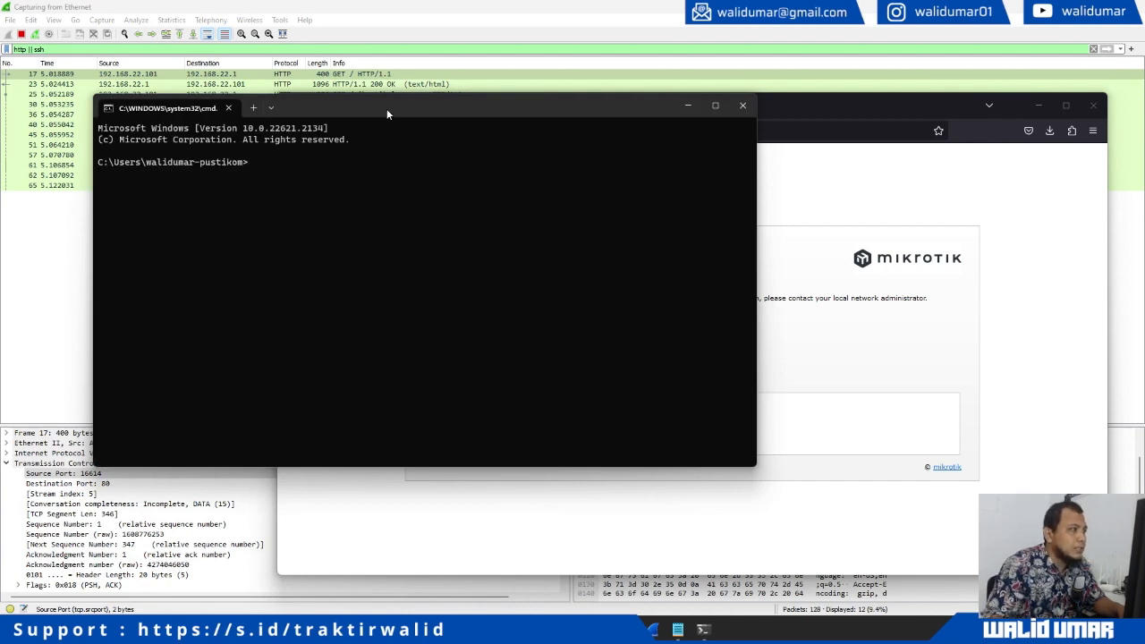
# Run an ssh connection attempt to the router at 192.168.22.1 from the Command Prompt
pyautogui.moveTo(386, 108); pyautogui.dragTo(388, 237)
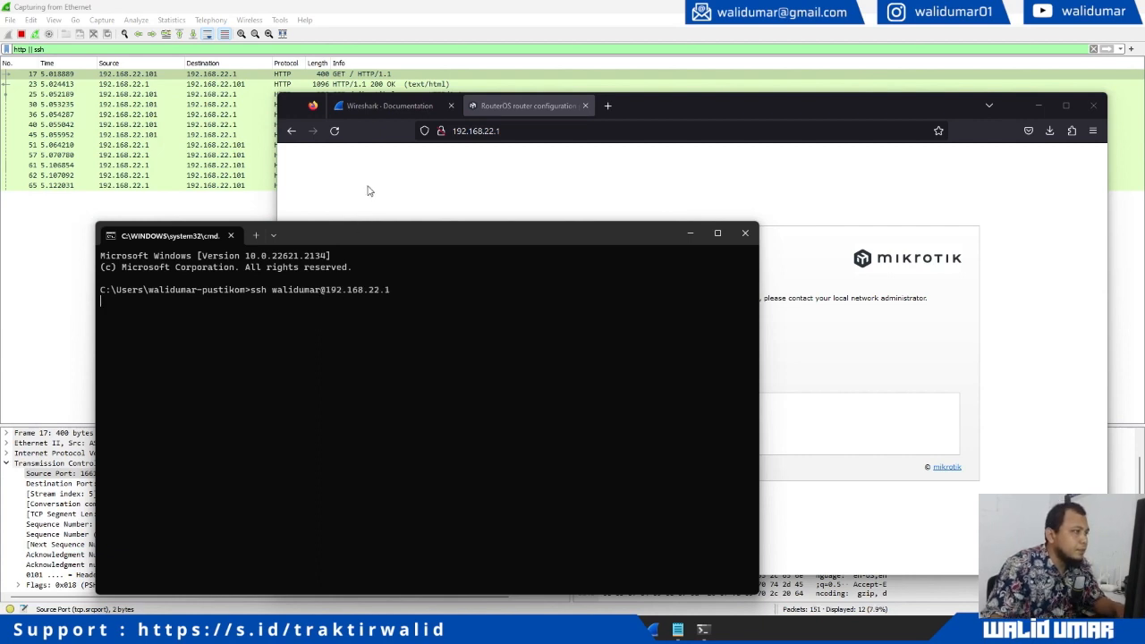
pyautogui.press('Return')
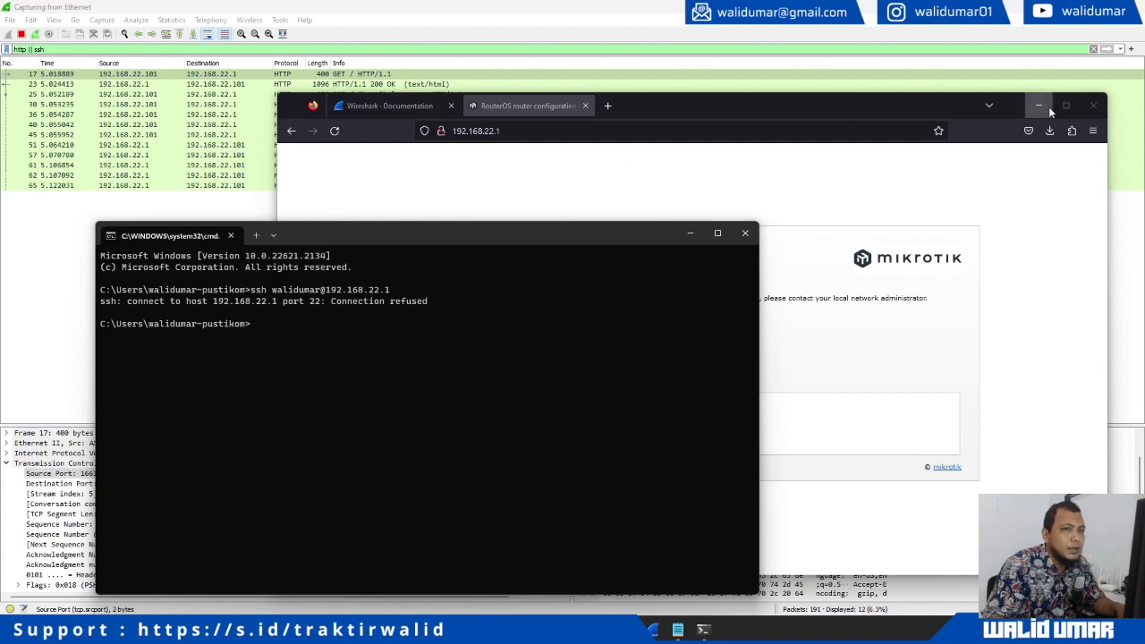
# Set Wireshark's display filter to 'http && ssh'
pyautogui.click(1048, 108)
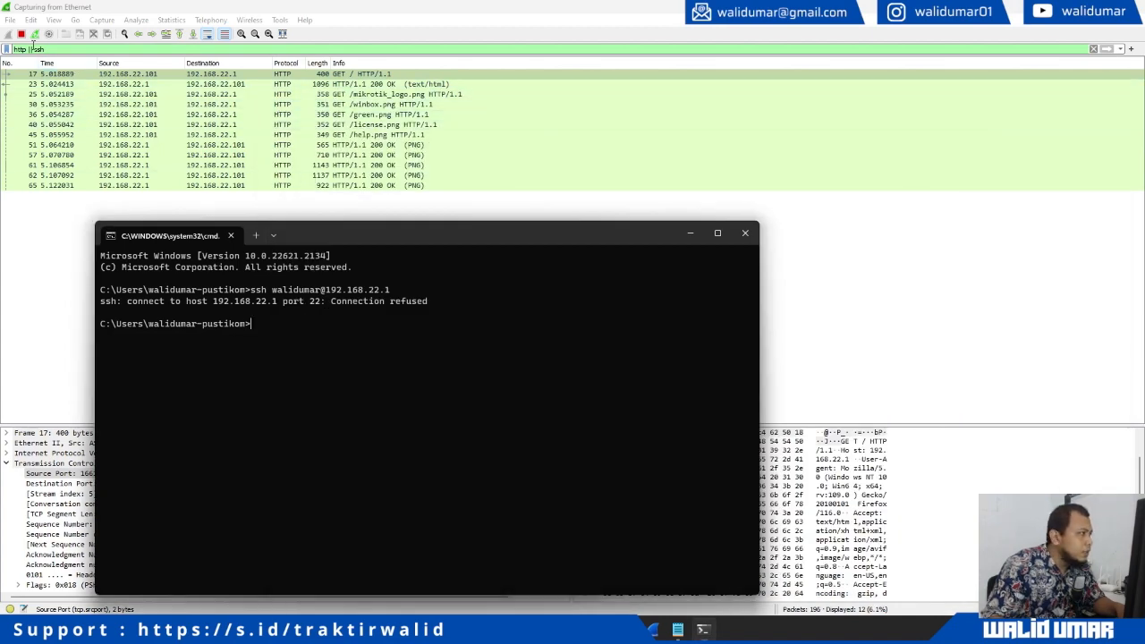
pyautogui.click(33, 44)
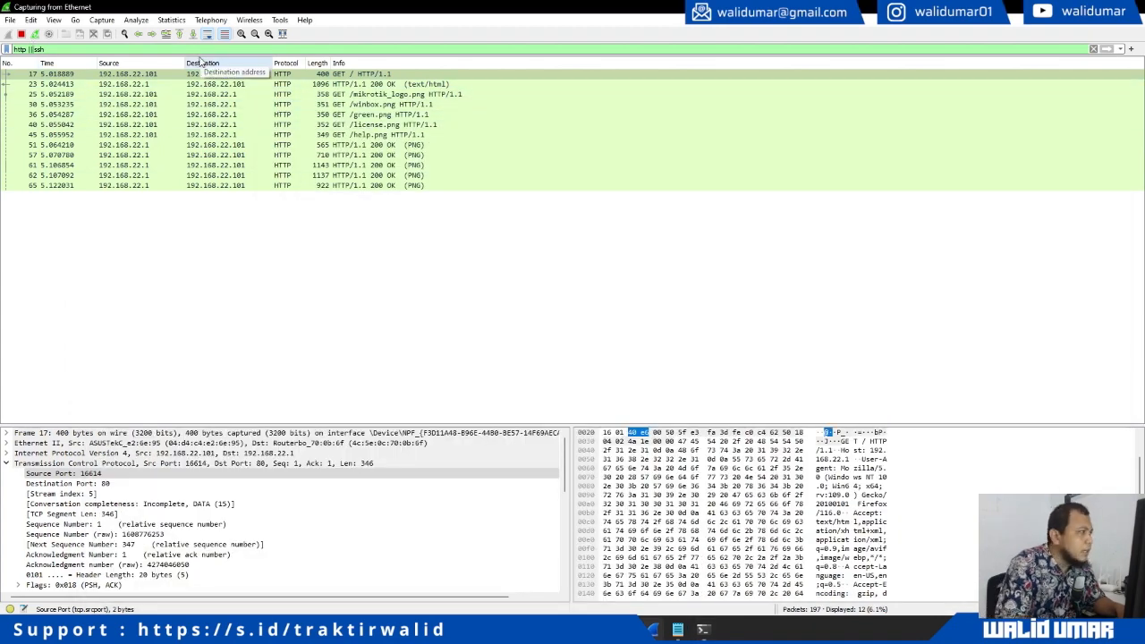
pyautogui.press('BackSpace')
pyautogui.write('&&')
pyautogui.press('Return')
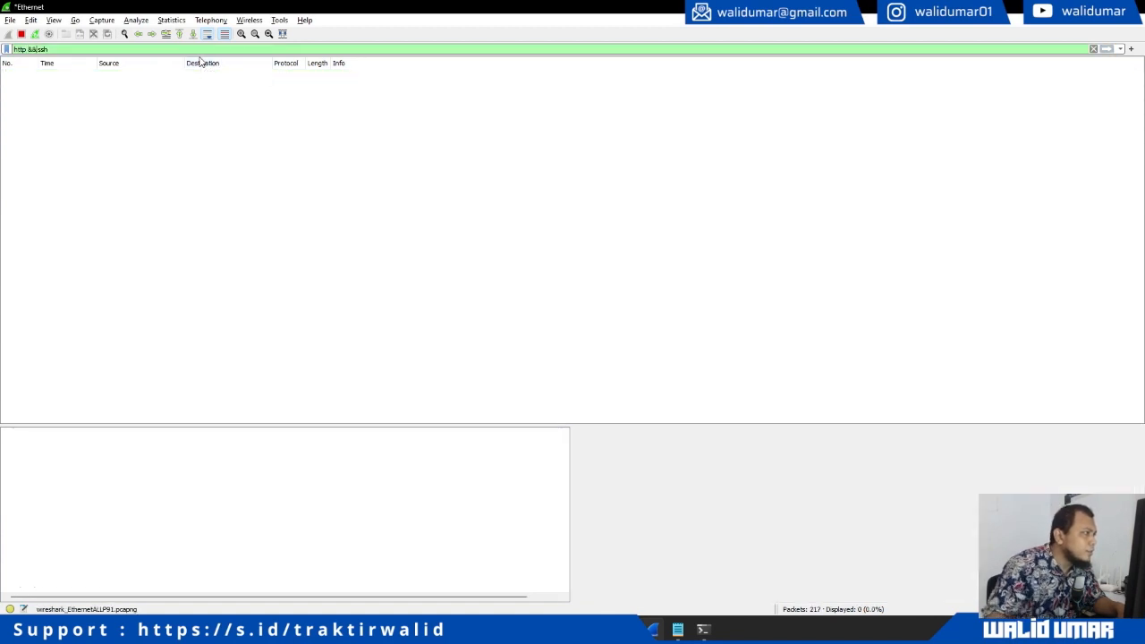
# Retry the ssh connection to 192.168.22.1 and start changing Wireshark's filter to ssh
pyautogui.hotkey('alt', 'Tab')
pyautogui.press('Up')
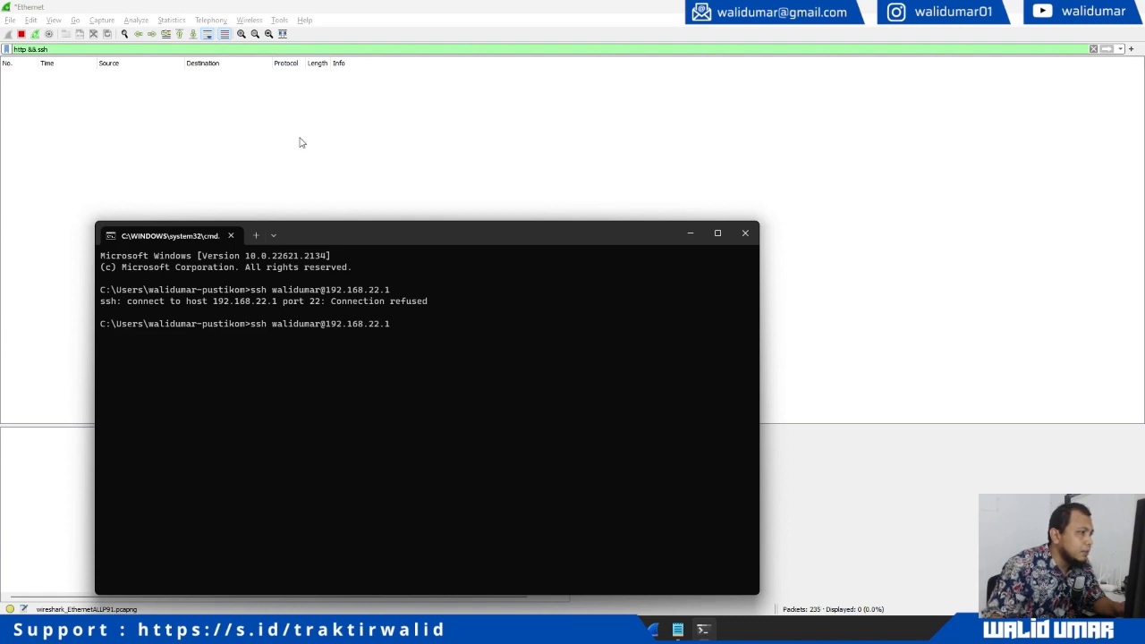
pyautogui.press('Return')
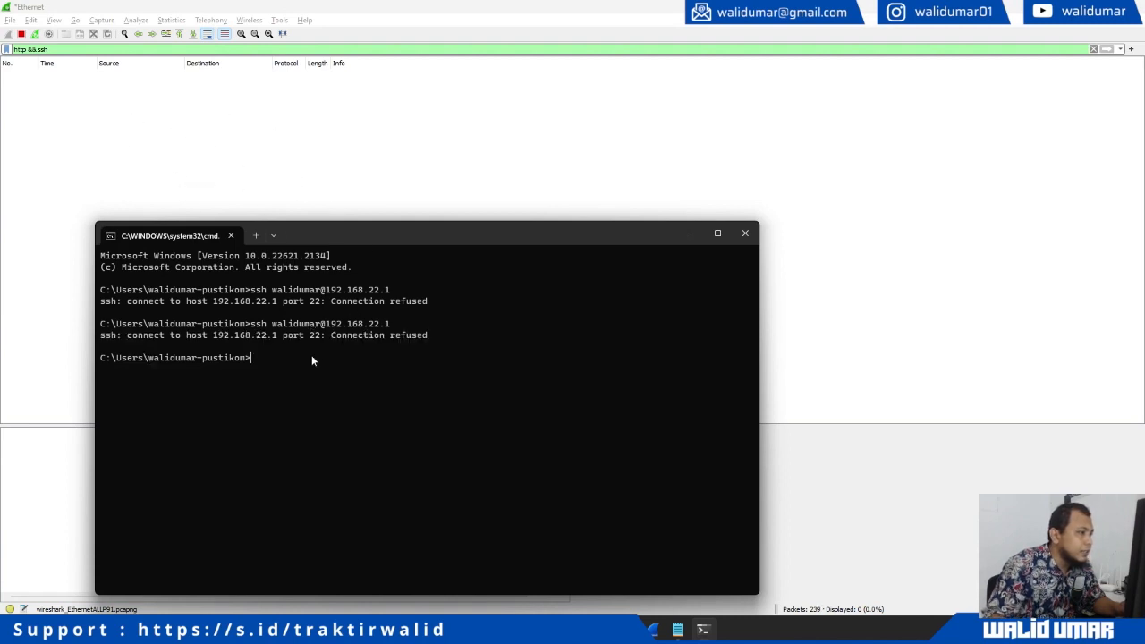
pyautogui.press('Up')
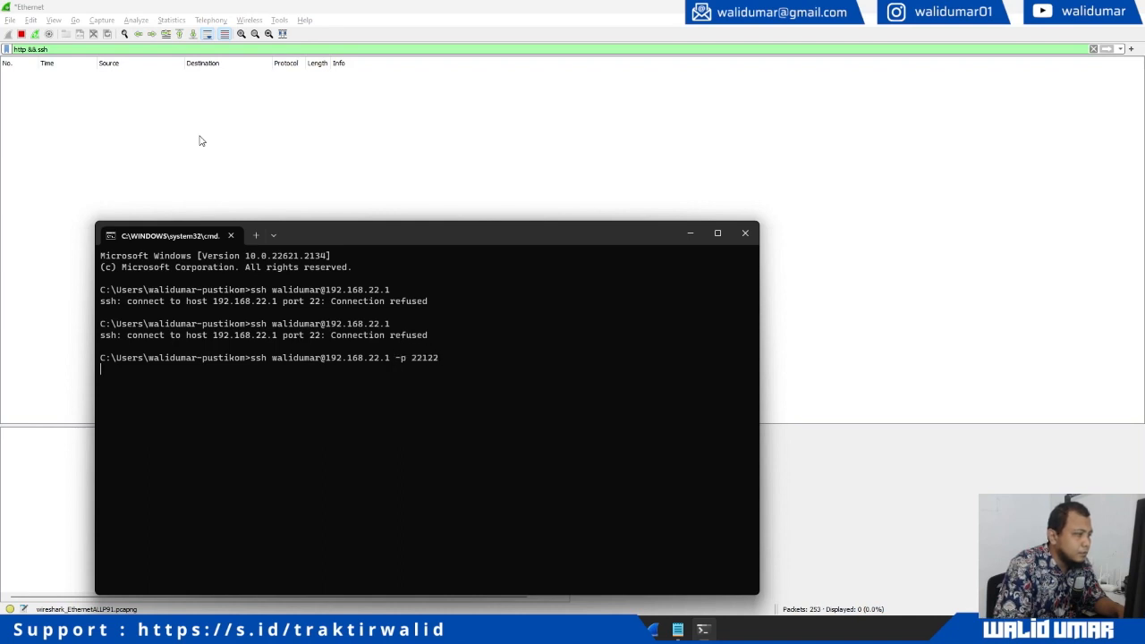
pyautogui.click(60, 49)
pyautogui.write('ssh')
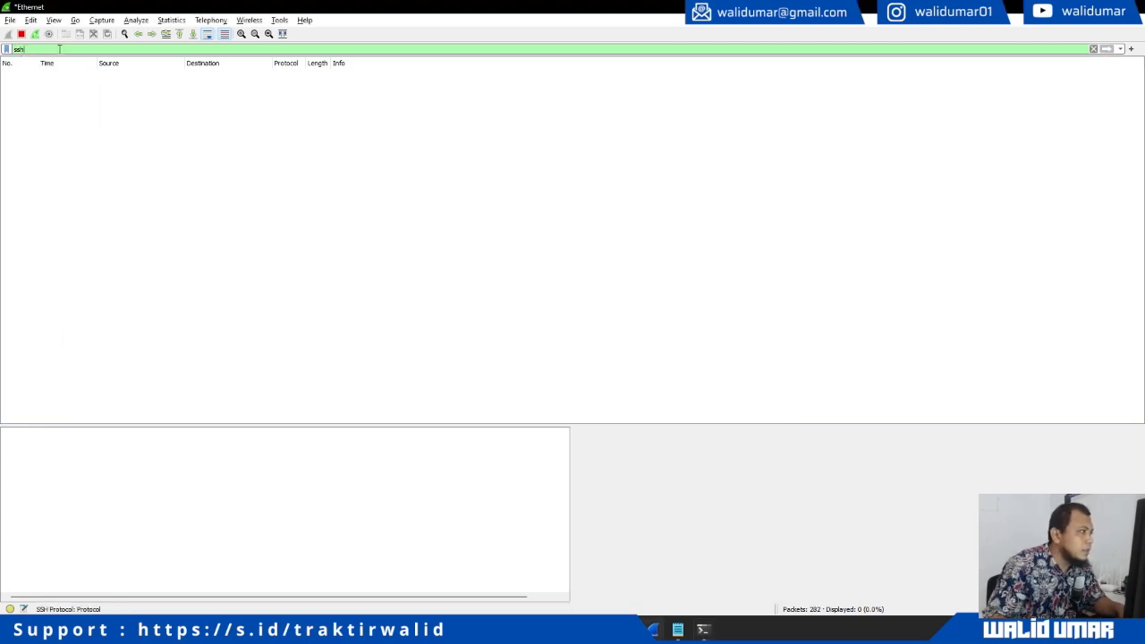
# Clear the ssh display filter in Wireshark and type 'tcp.port ==' in its place
pyautogui.hotkey('alt', 'Tab')
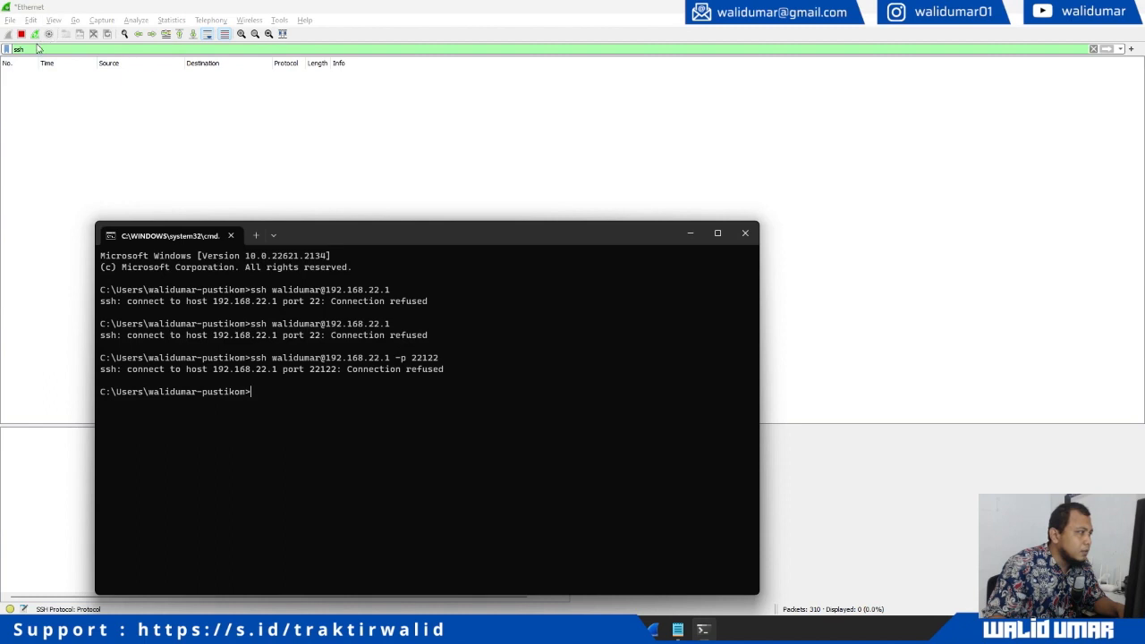
pyautogui.hotkey('alt', 'Tab')
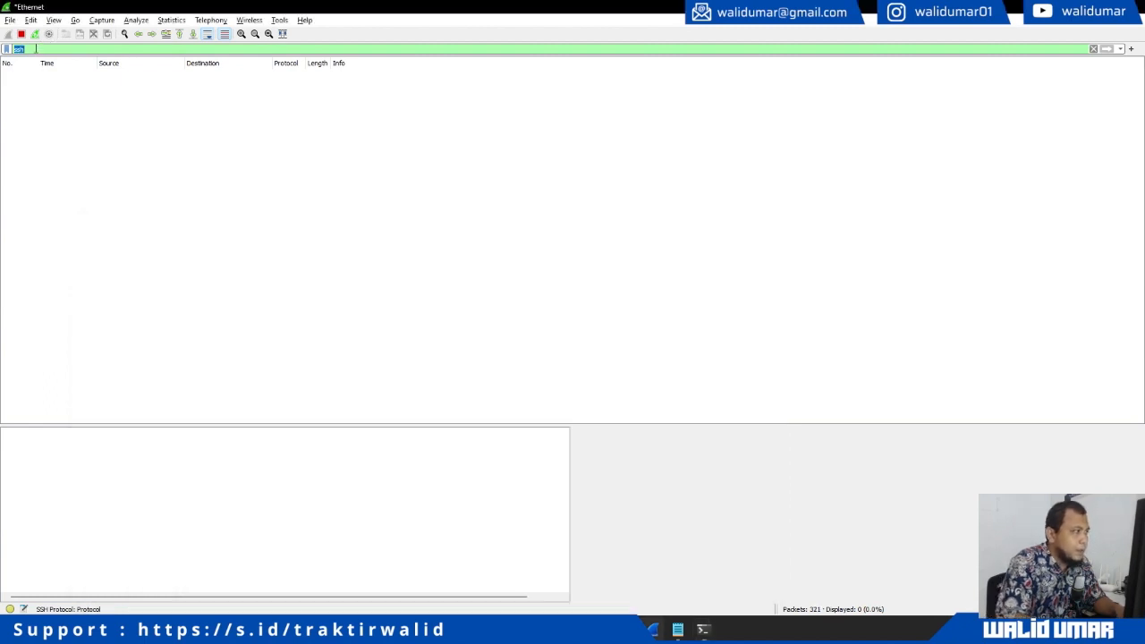
pyautogui.write('h')
pyautogui.press('BackSpace')
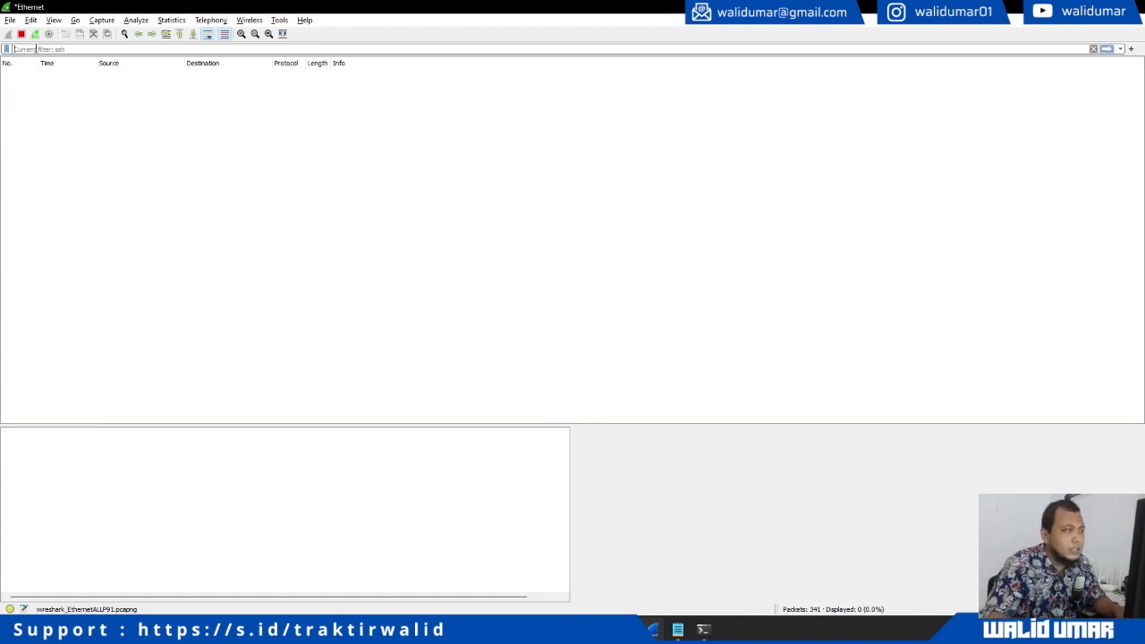
pyautogui.write('tcp.')
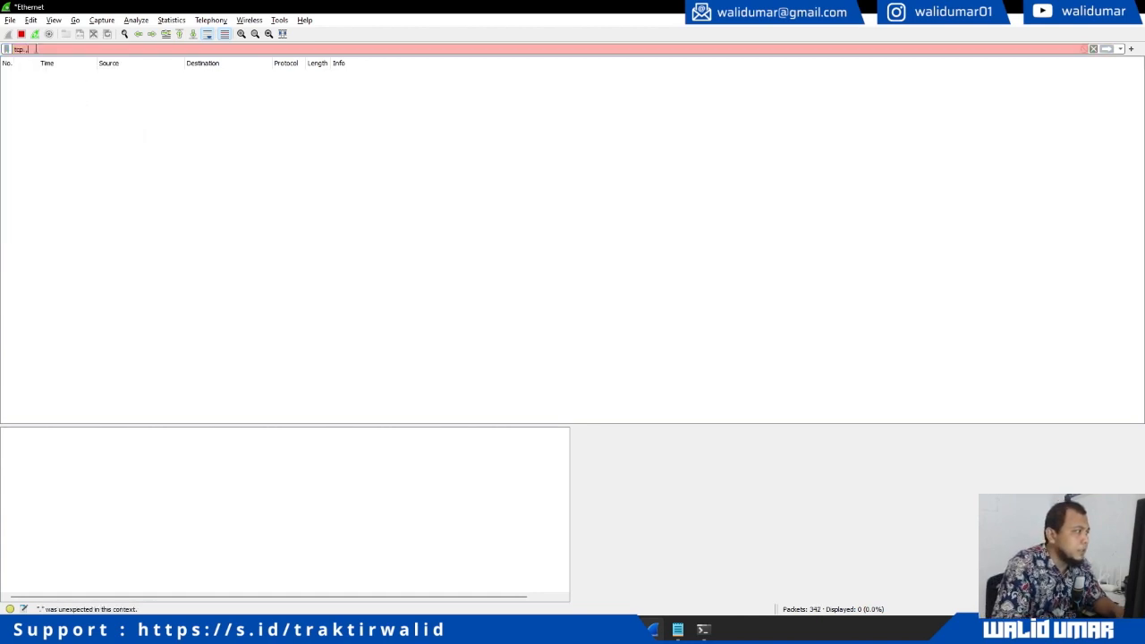
pyautogui.write('port =')
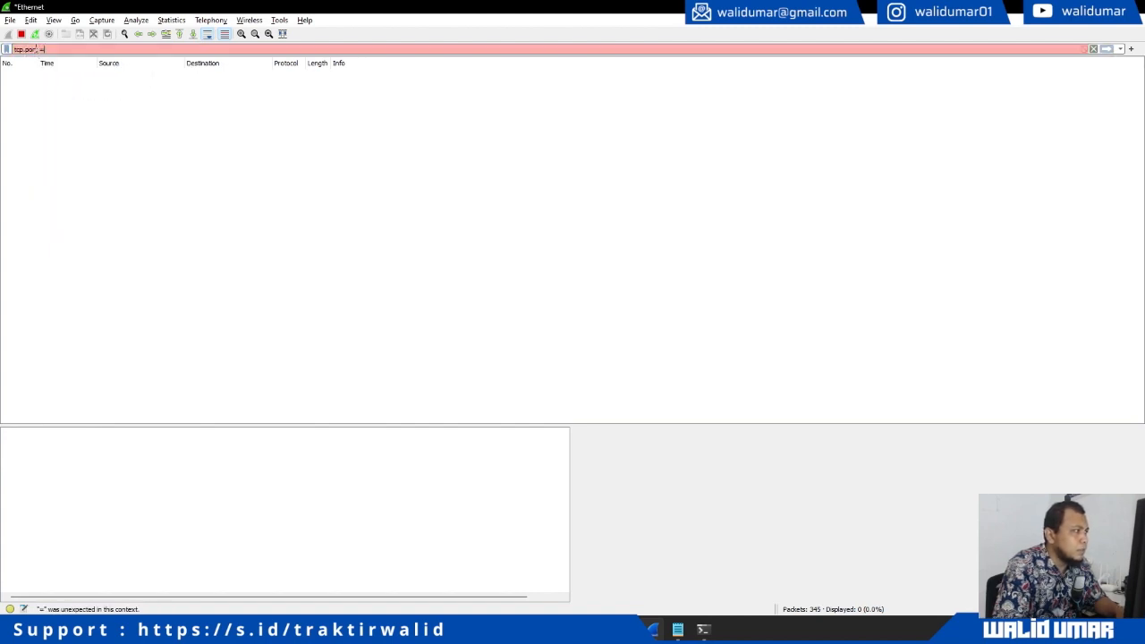
pyautogui.write('=')
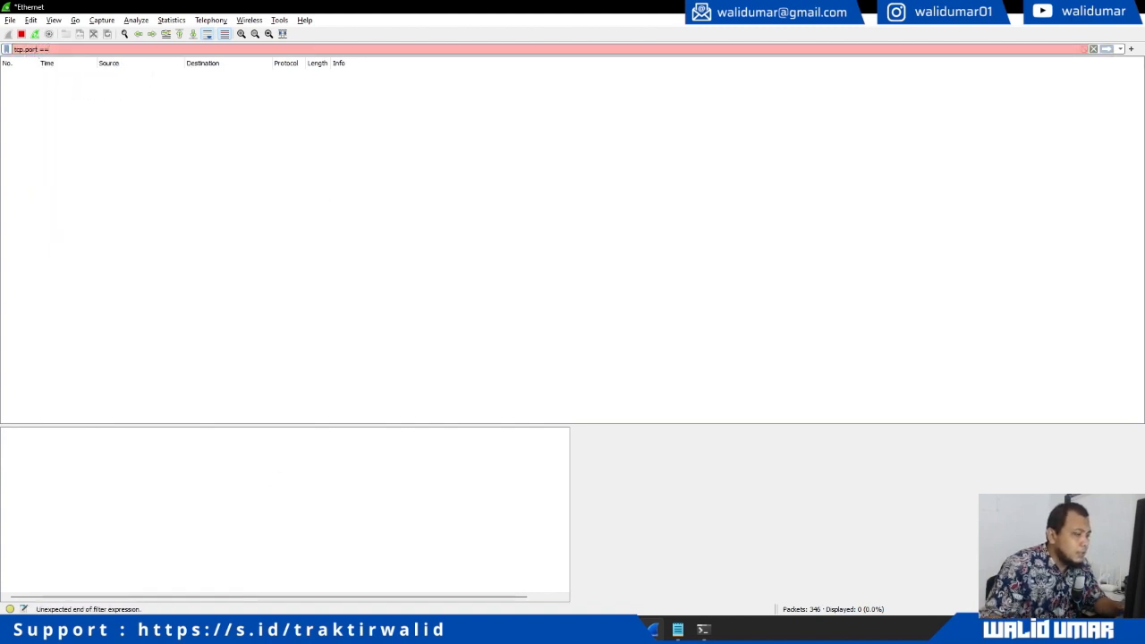
pyautogui.hotkey('alt', 'Tab')
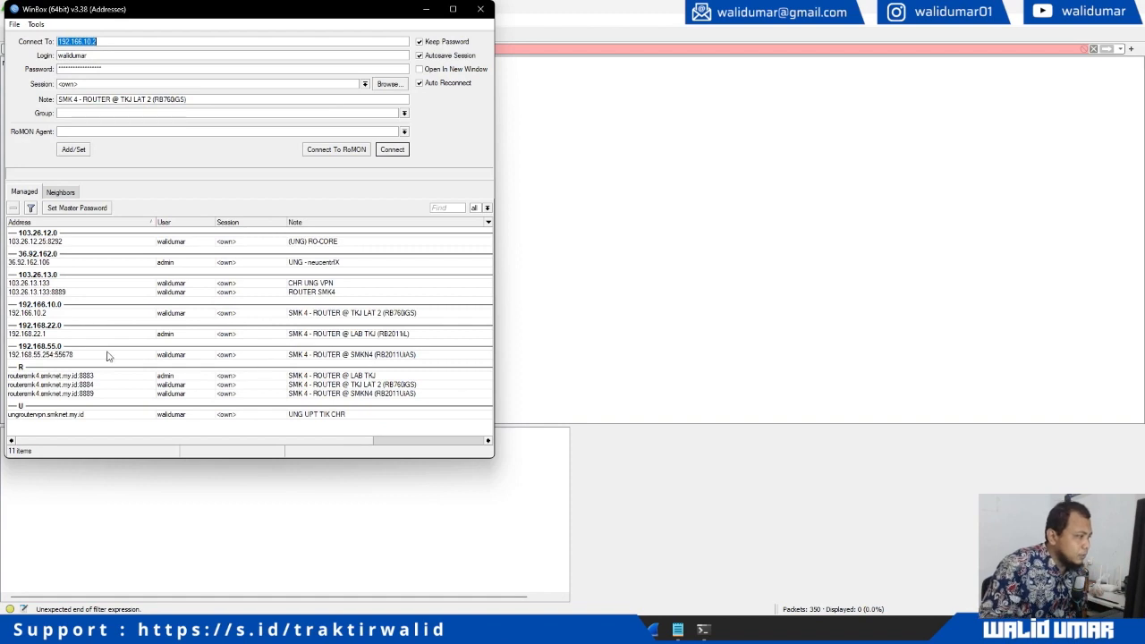
# Choose the saved LAB TKJ router at 192.168.22.1 in WinBox and centre its window
pyautogui.click(77, 355)
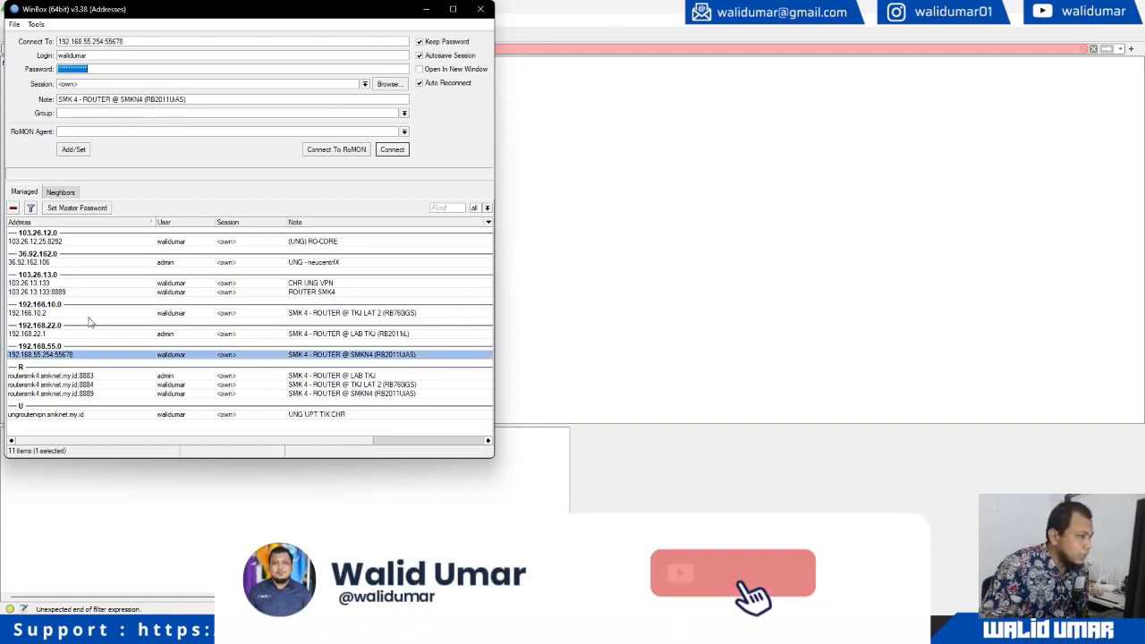
pyautogui.click(68, 336)
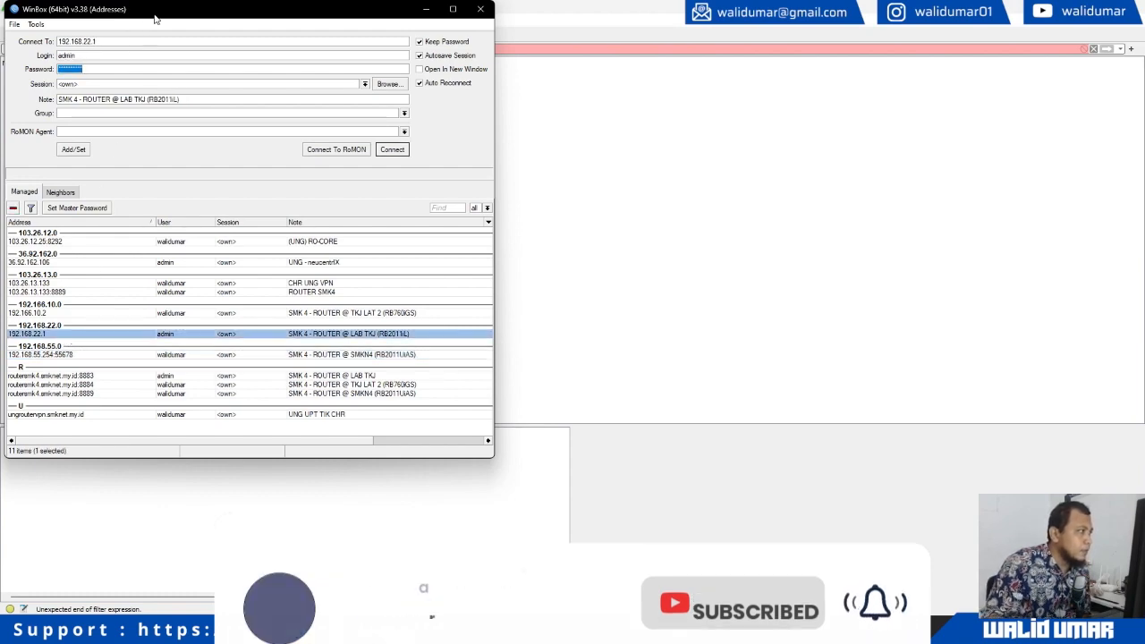
pyautogui.moveTo(158, 18); pyautogui.dragTo(578, 77)
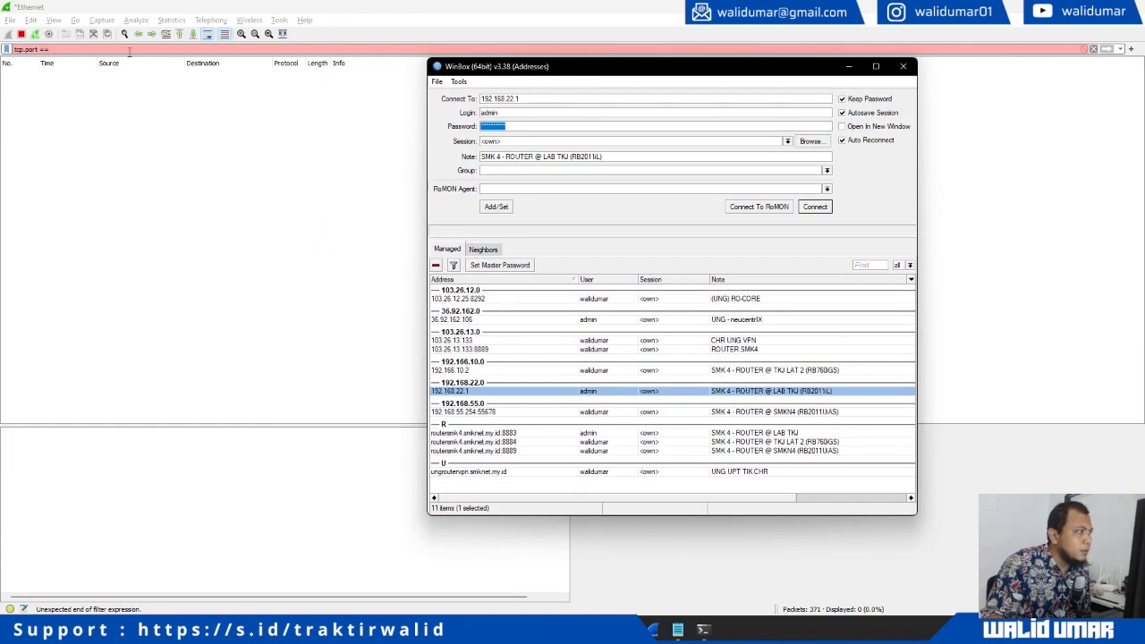
# Complete Wireshark's display filter to tcp.port == 8291
pyautogui.click(129, 51)
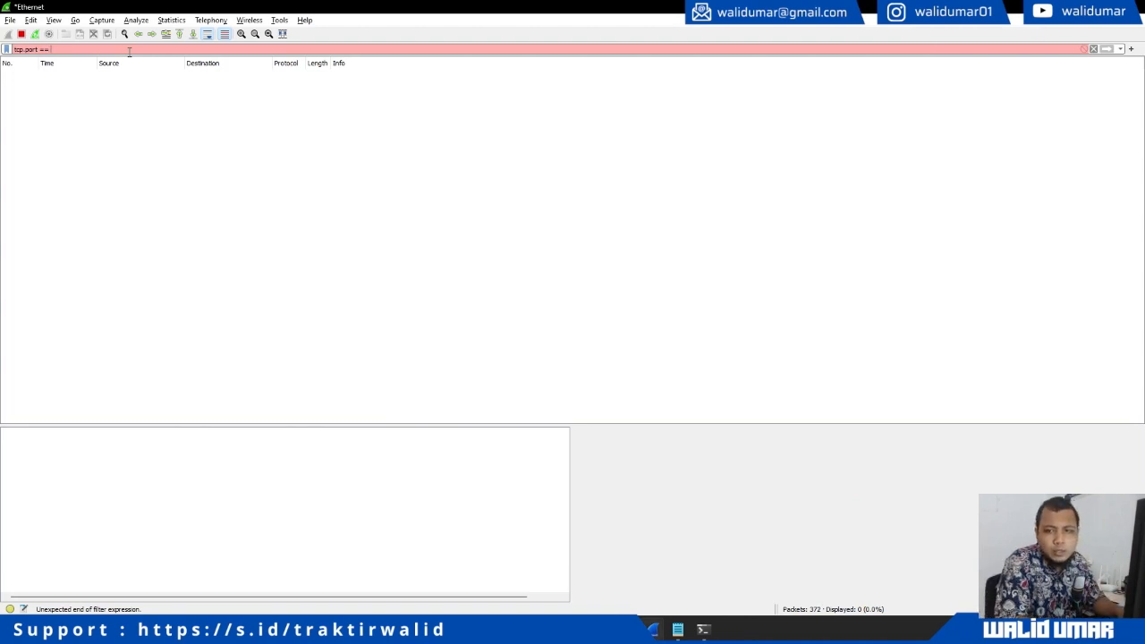
pyautogui.write('8291')
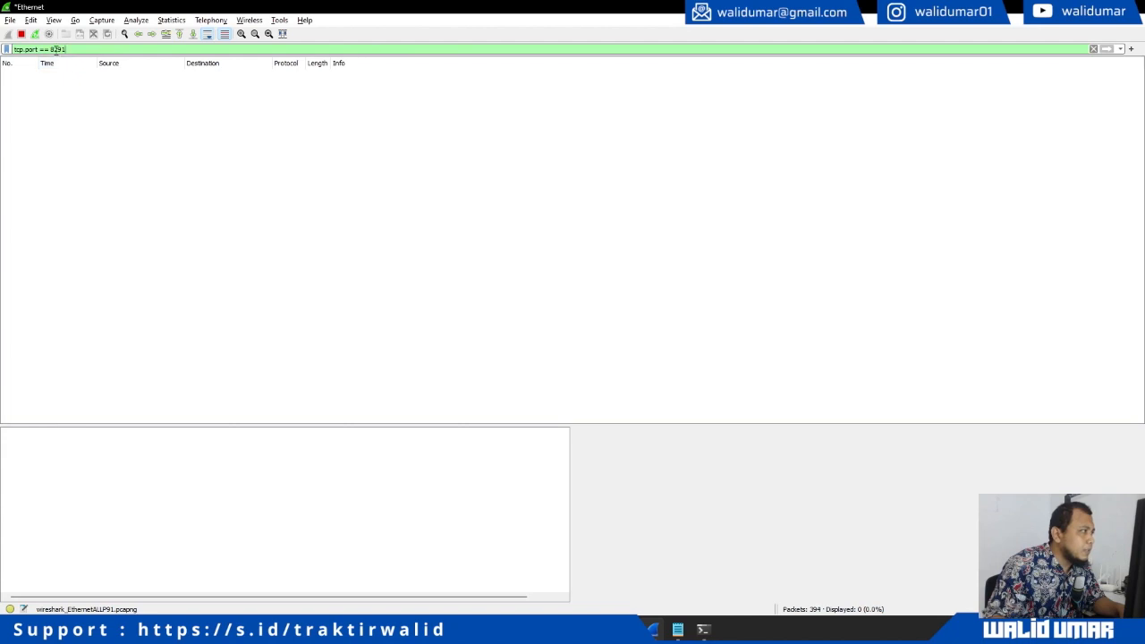
pyautogui.hotkey('alt', 'Tab')
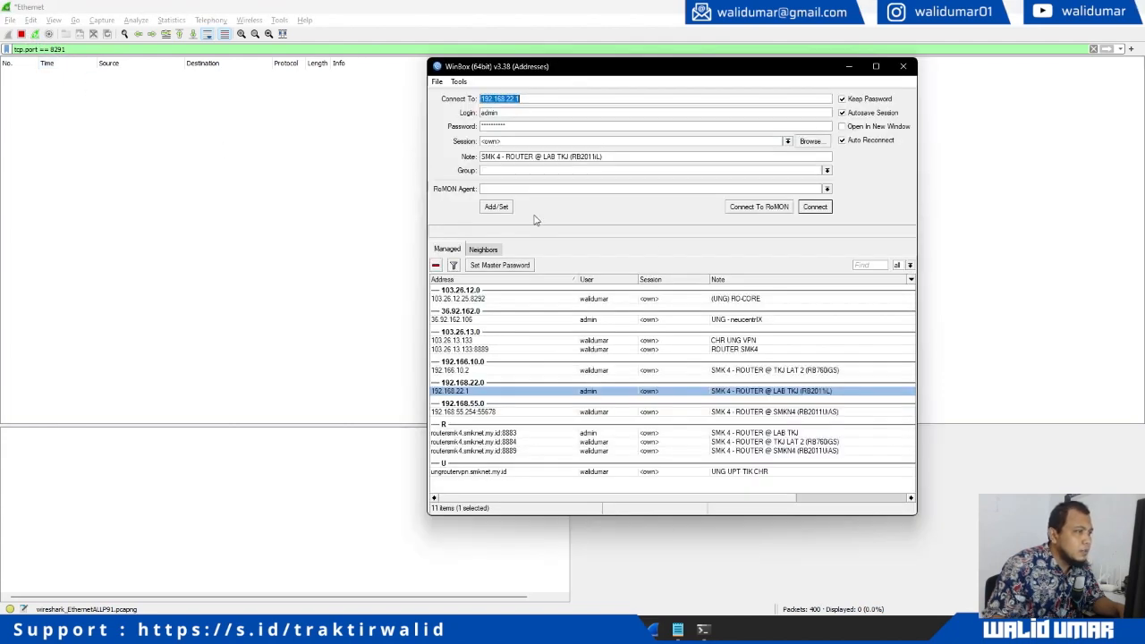
# Connect WinBox to the router at 192.168.22.1 and check Wireshark for the resulting traffic
pyautogui.doubleClick(479, 394)
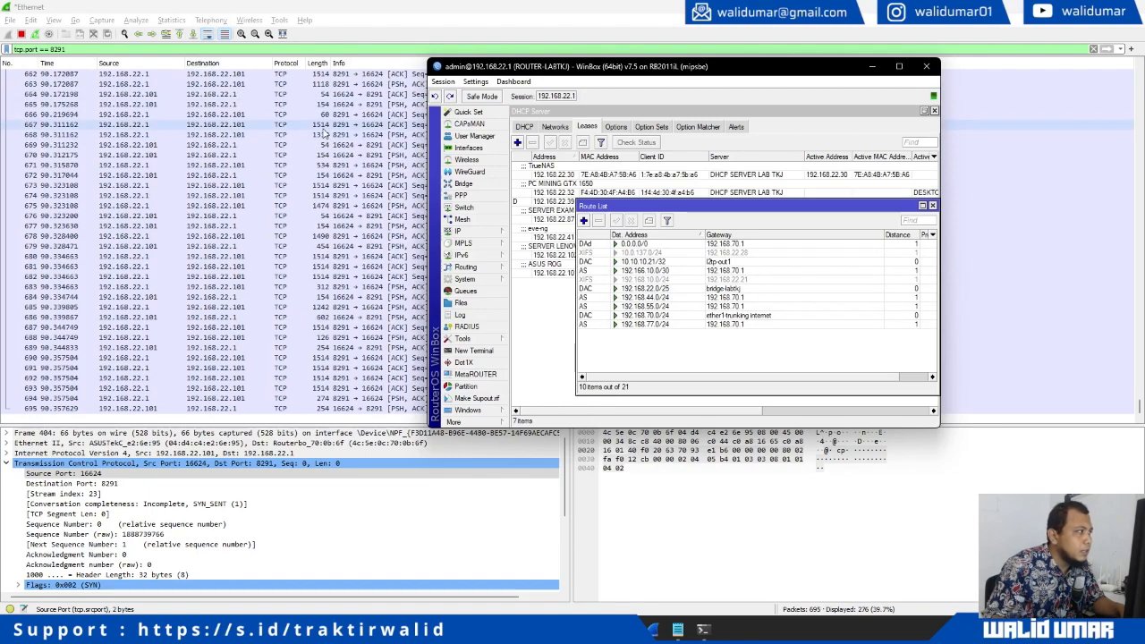
pyautogui.hotkey('alt', 'Tab')
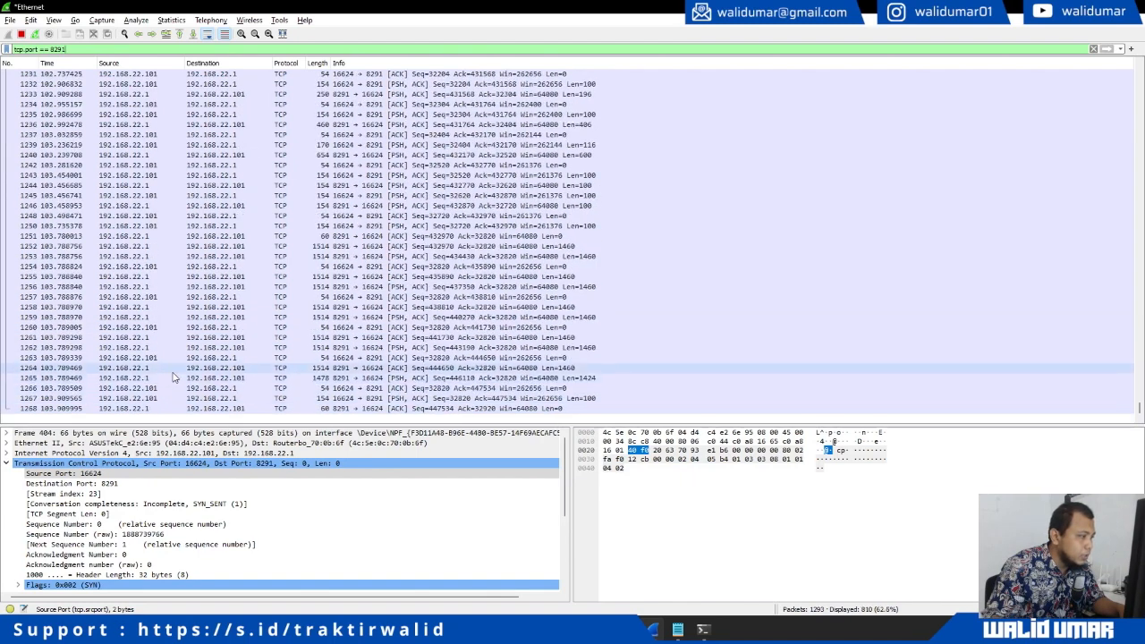
pyautogui.hotkey('alt', 'Tab')
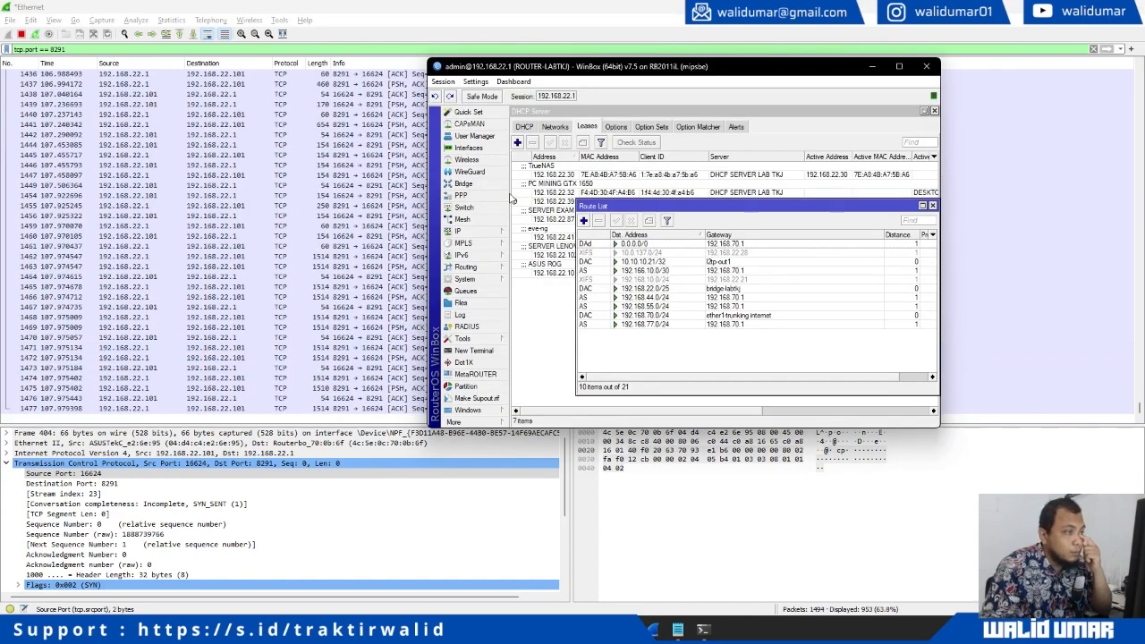
# Open the router's IP Address List with a widened Address column, watching the port-8291 packets in Wireshark
pyautogui.doubleClick(617, 207)
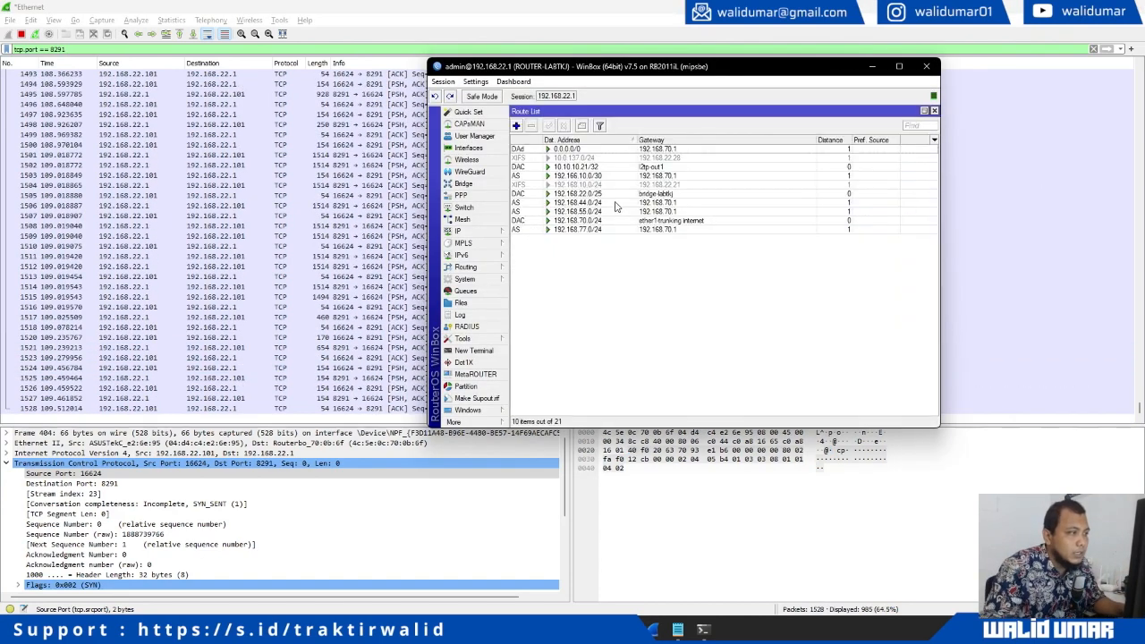
pyautogui.click(486, 235)
pyautogui.click(541, 247)
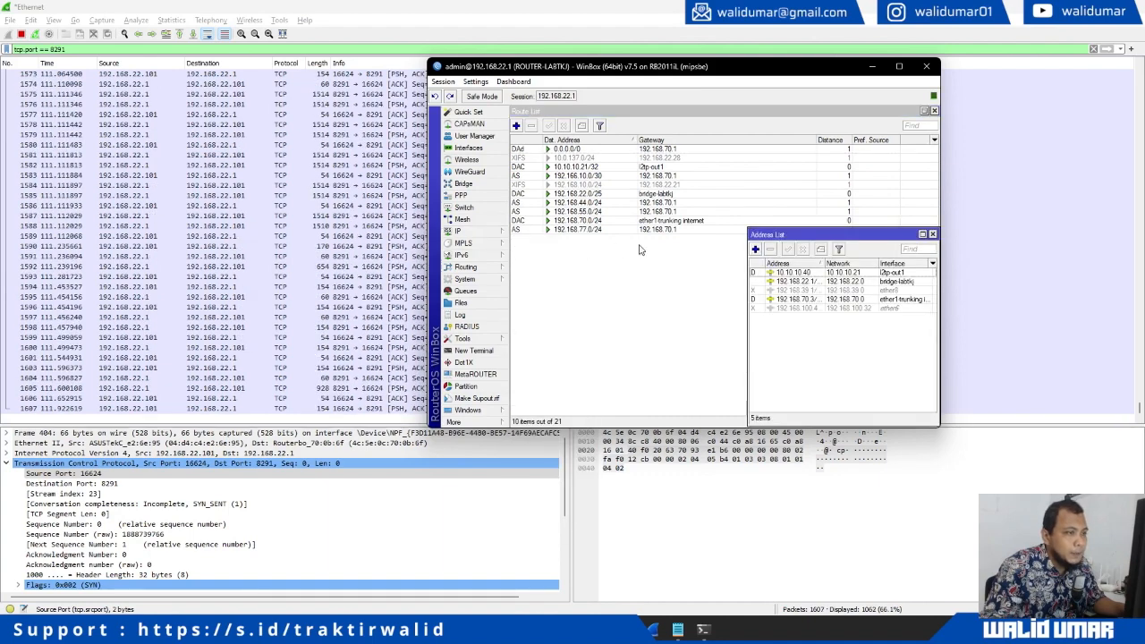
pyautogui.click(812, 282)
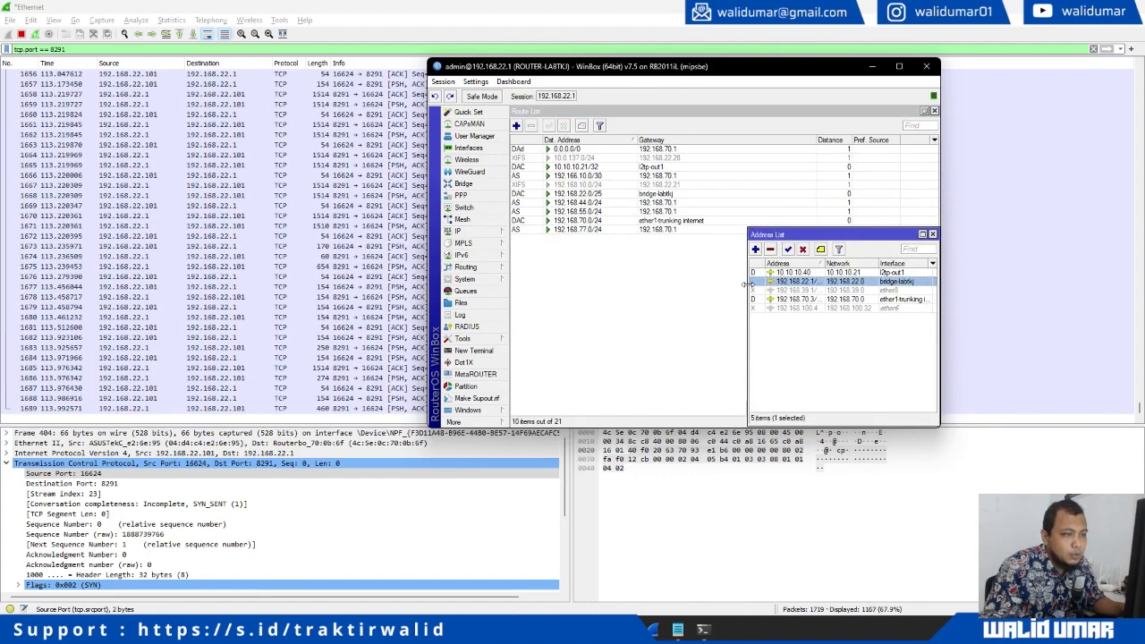
pyautogui.moveTo(749, 286); pyautogui.dragTo(640, 285)
pyautogui.moveTo(715, 263); pyautogui.dragTo(742, 263)
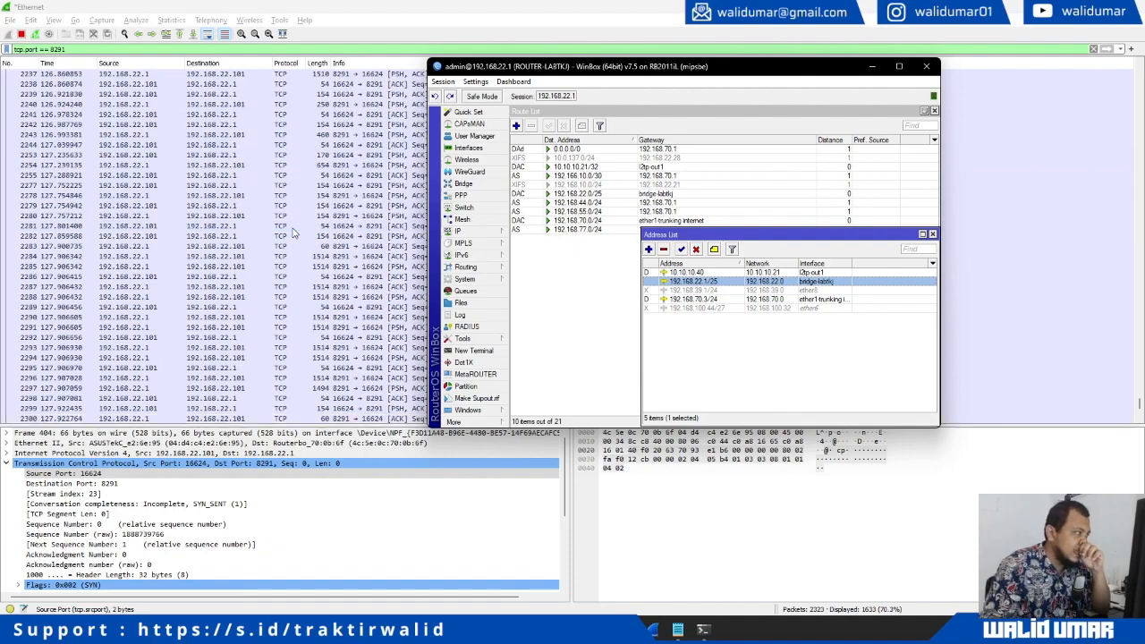
pyautogui.click(293, 231)
pyautogui.scroll(12, 292, 231)
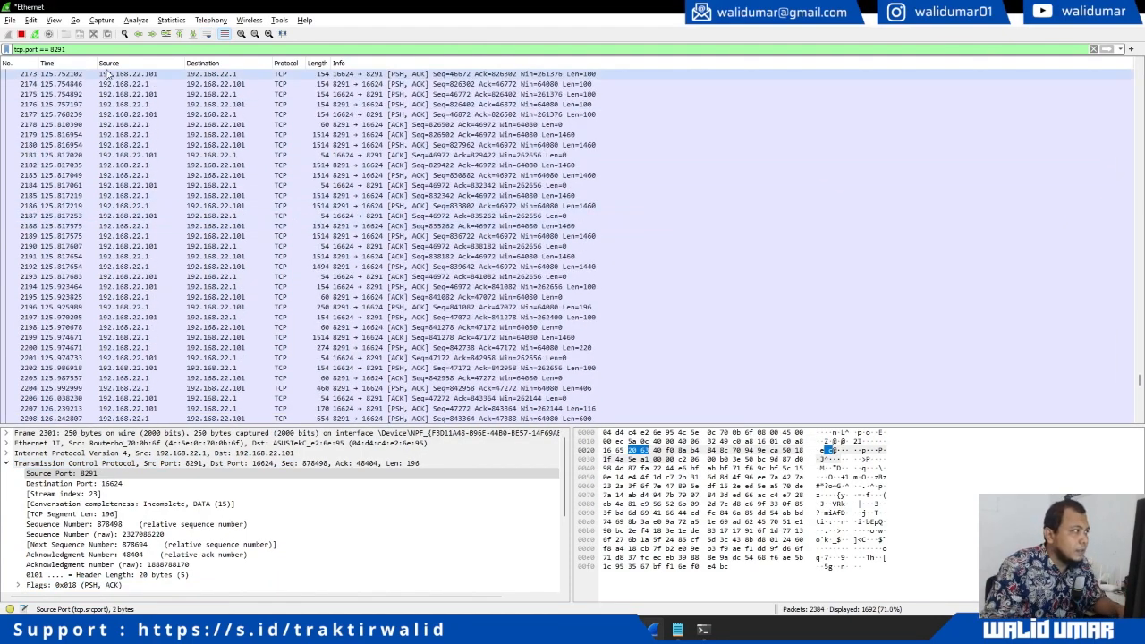
# Stop the live capture and expand the TCP flags of packet 417 from the top of the list
pyautogui.click(20, 34)
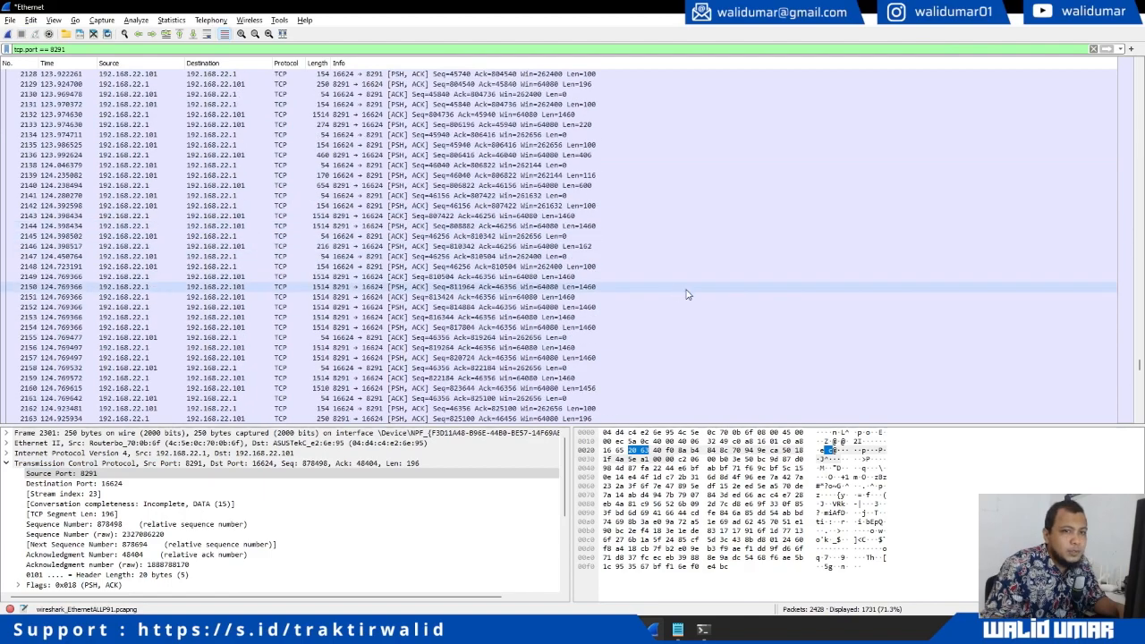
pyautogui.moveTo(1139, 363); pyautogui.dragTo(1078, 72)
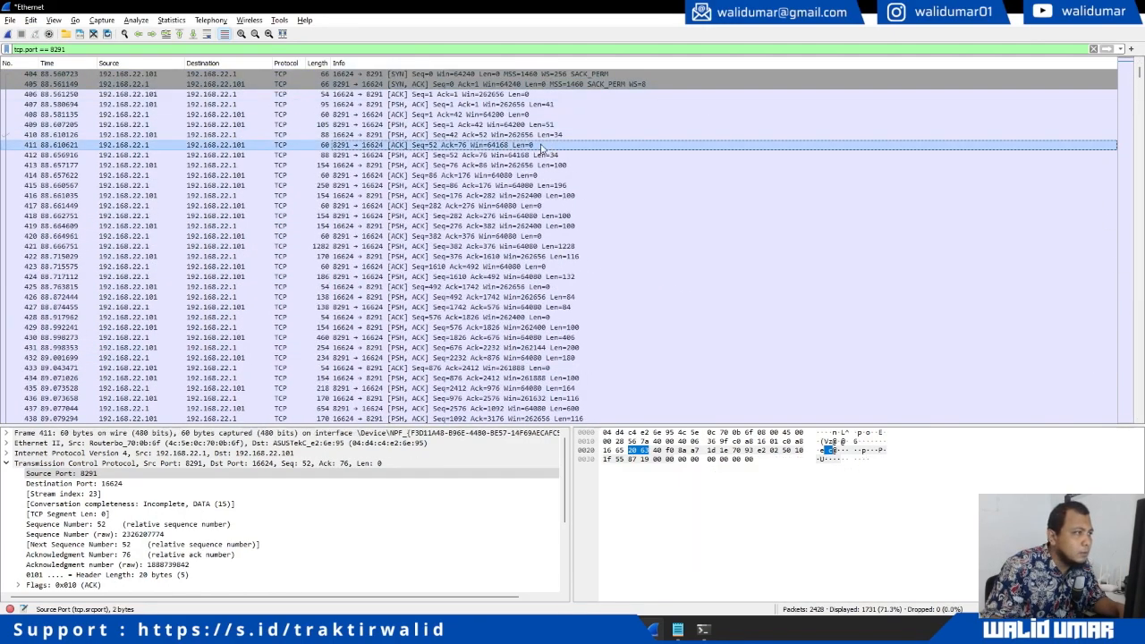
pyautogui.click(479, 164)
pyautogui.click(481, 207)
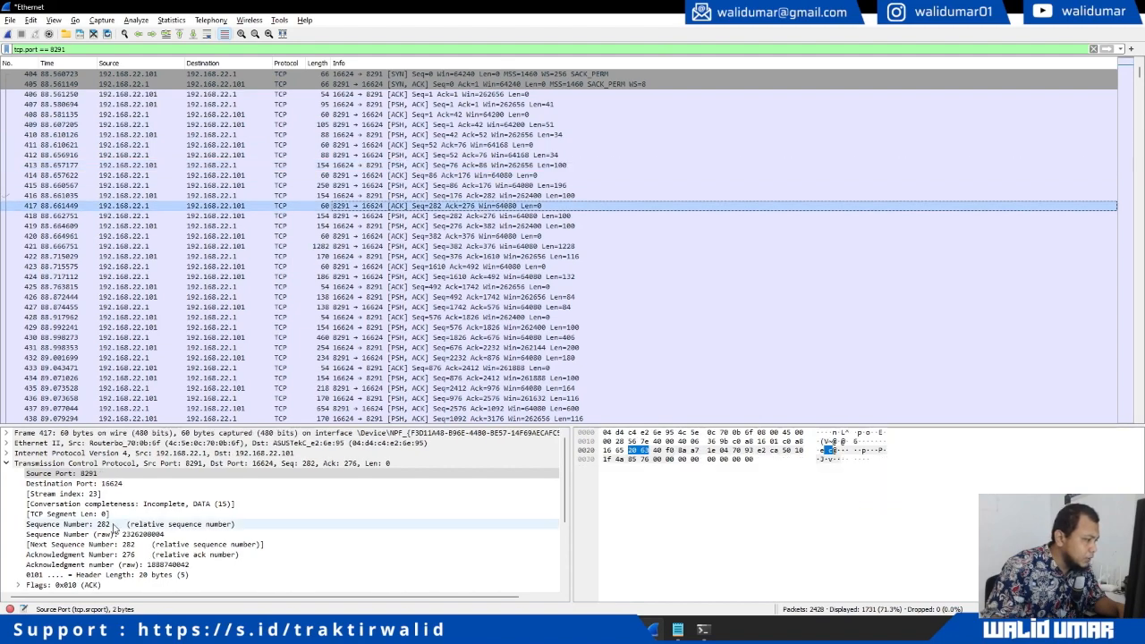
pyautogui.doubleClick(53, 585)
# Scroll down through the filtered port-8291 packets to inspect the TCP flags of packet 760
pyautogui.scroll(-5, 79, 579)
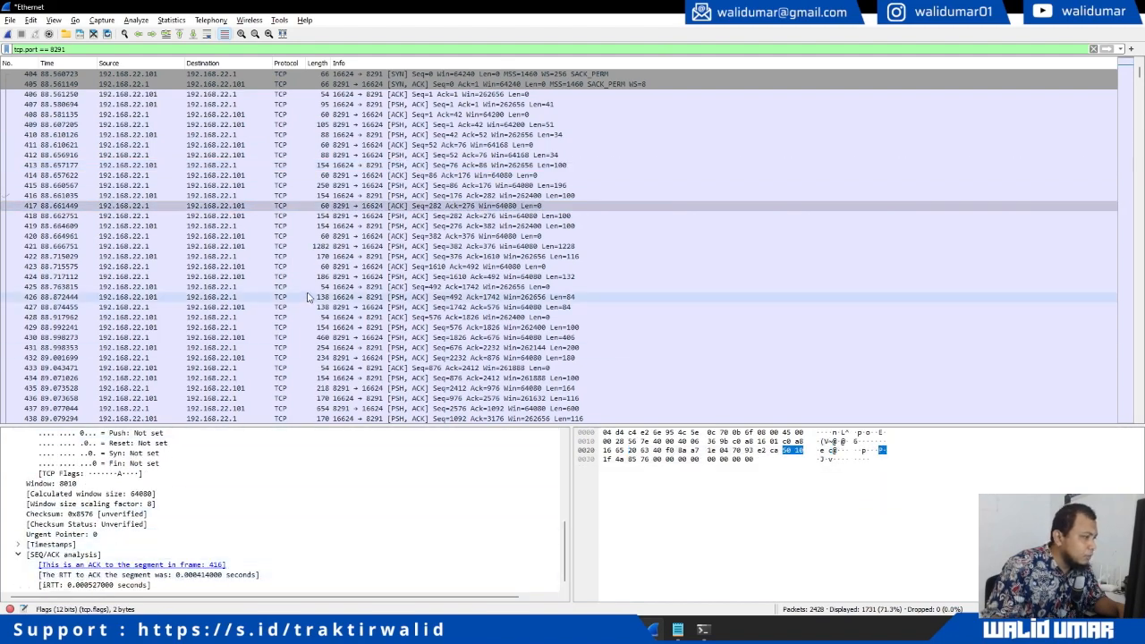
pyautogui.scroll(-9, 383, 268)
pyautogui.scroll(-20, 383, 268)
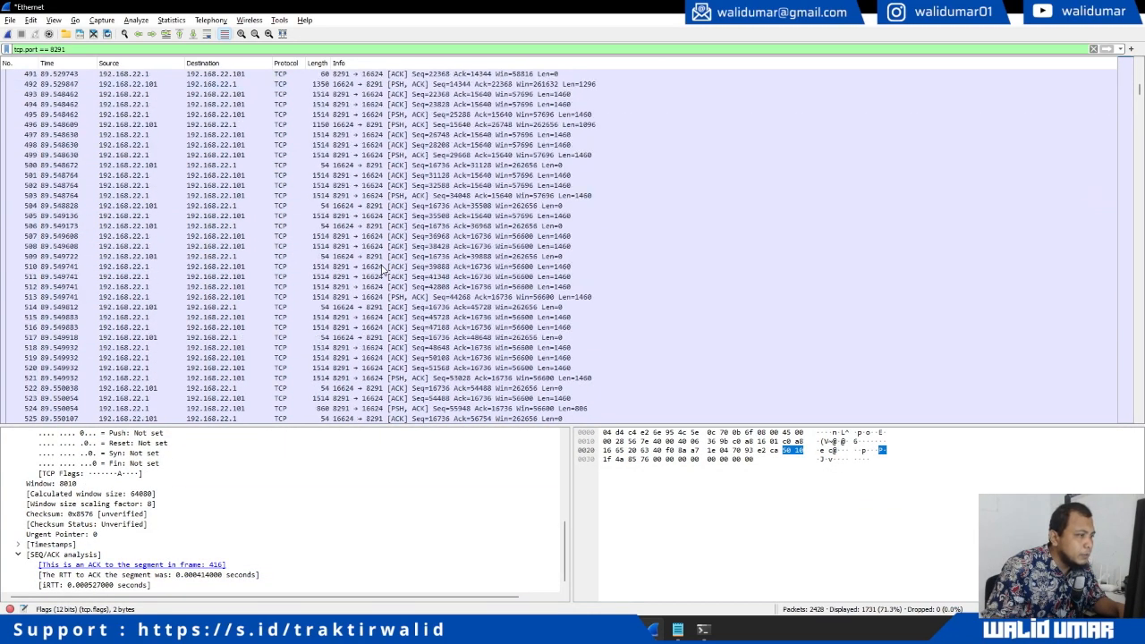
pyautogui.scroll(-20, 382, 269)
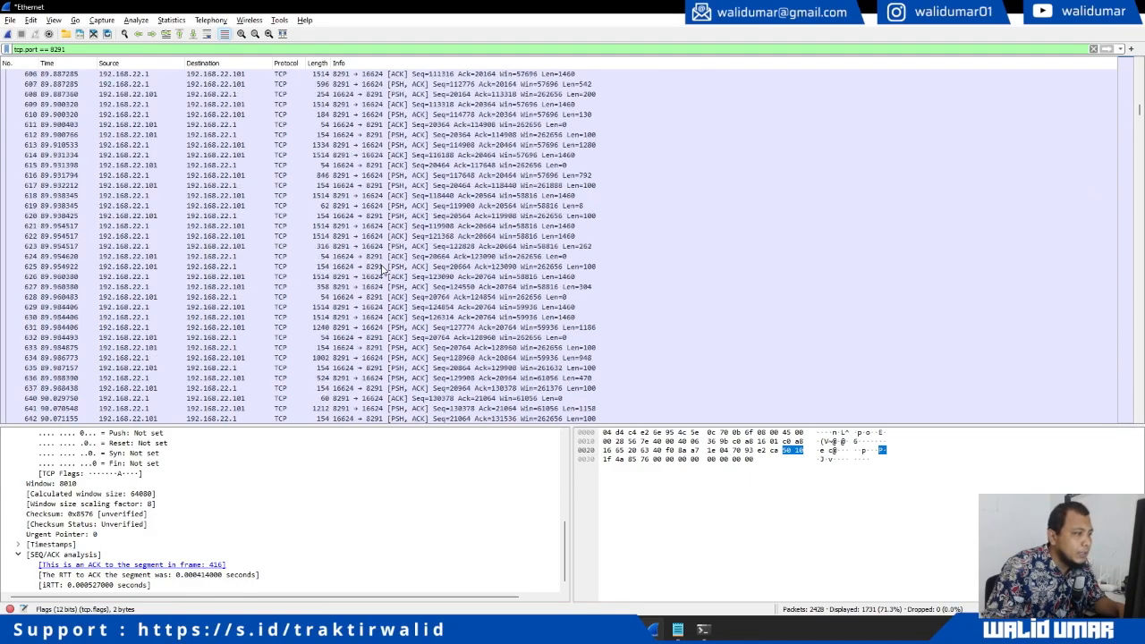
pyautogui.scroll(-20, 383, 268)
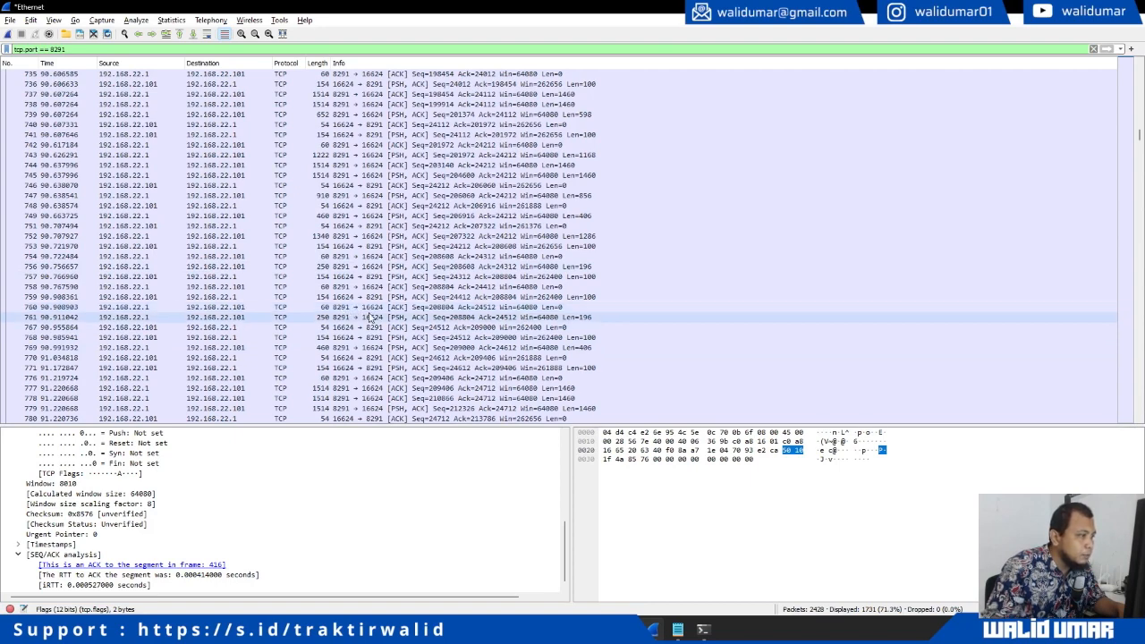
pyautogui.scroll(-1, 358, 313)
pyautogui.click(145, 286)
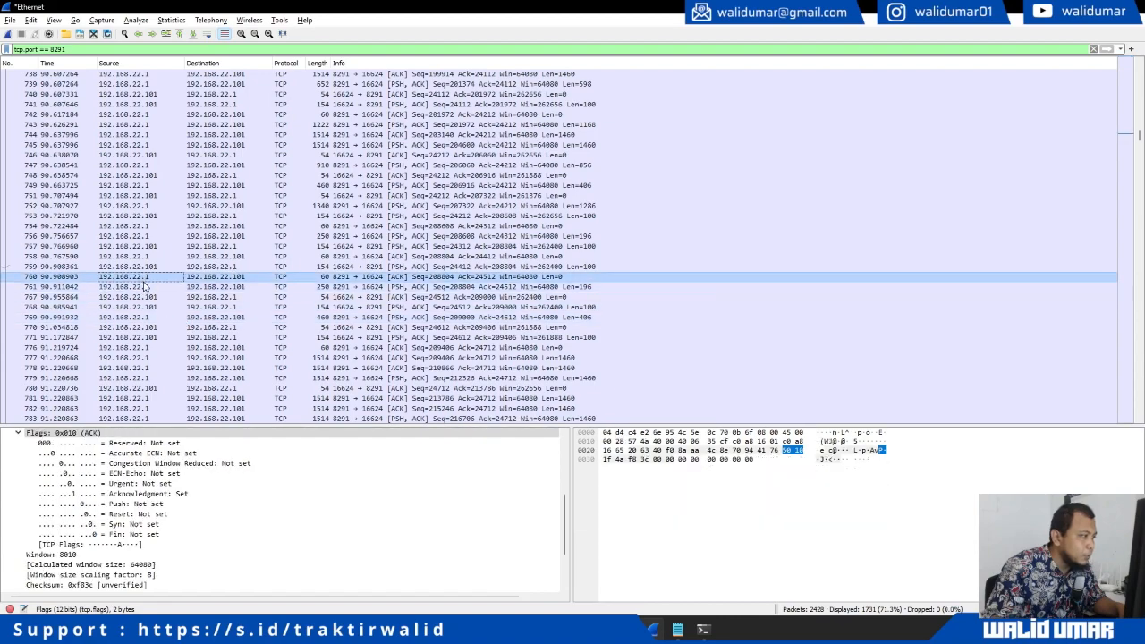
pyautogui.scroll(-20, 194, 324)
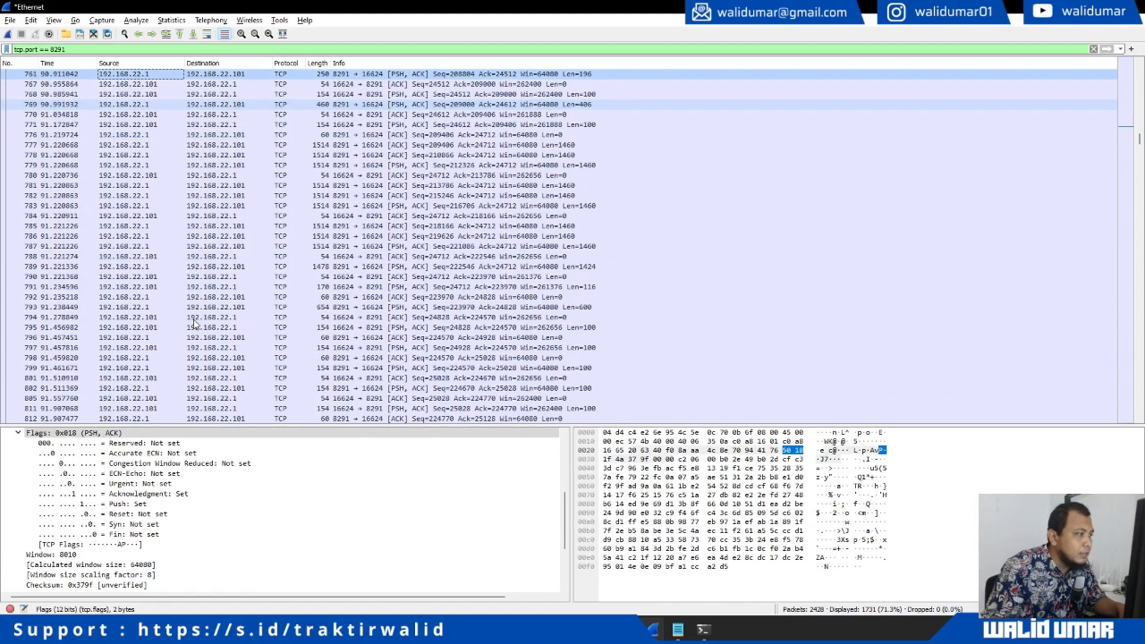
pyautogui.scroll(-18, 194, 325)
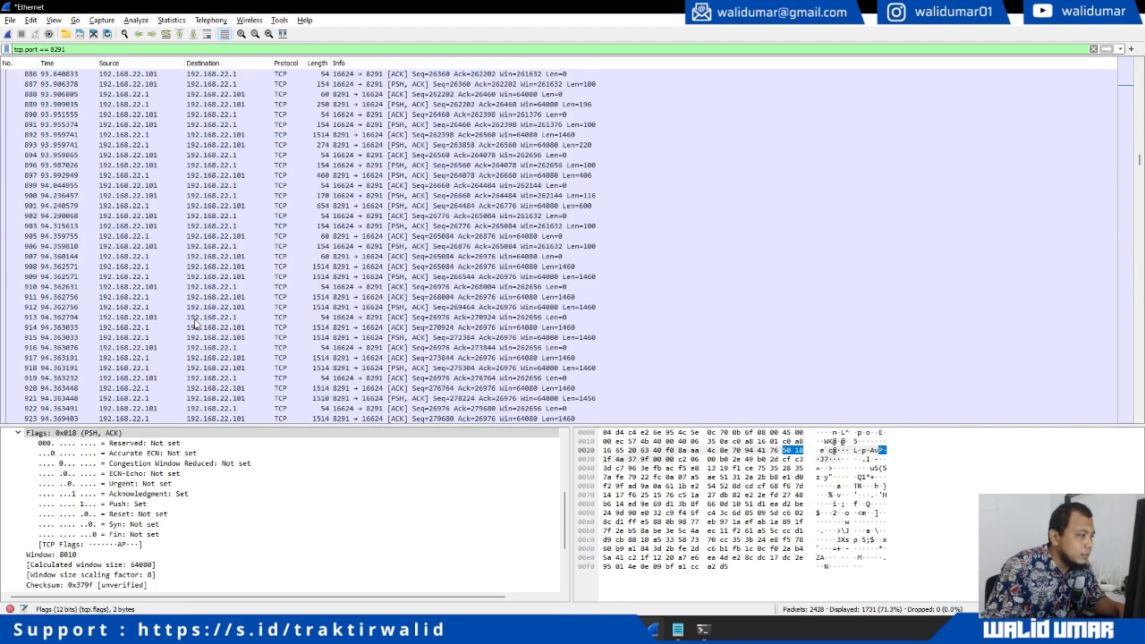
pyautogui.scroll(-10, 188, 351)
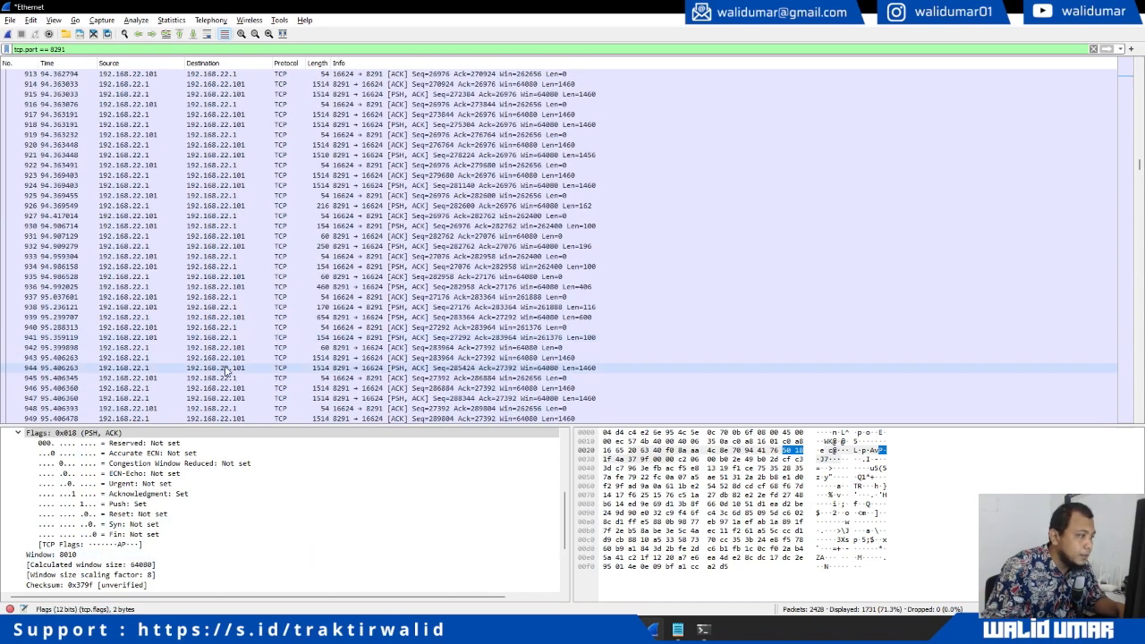